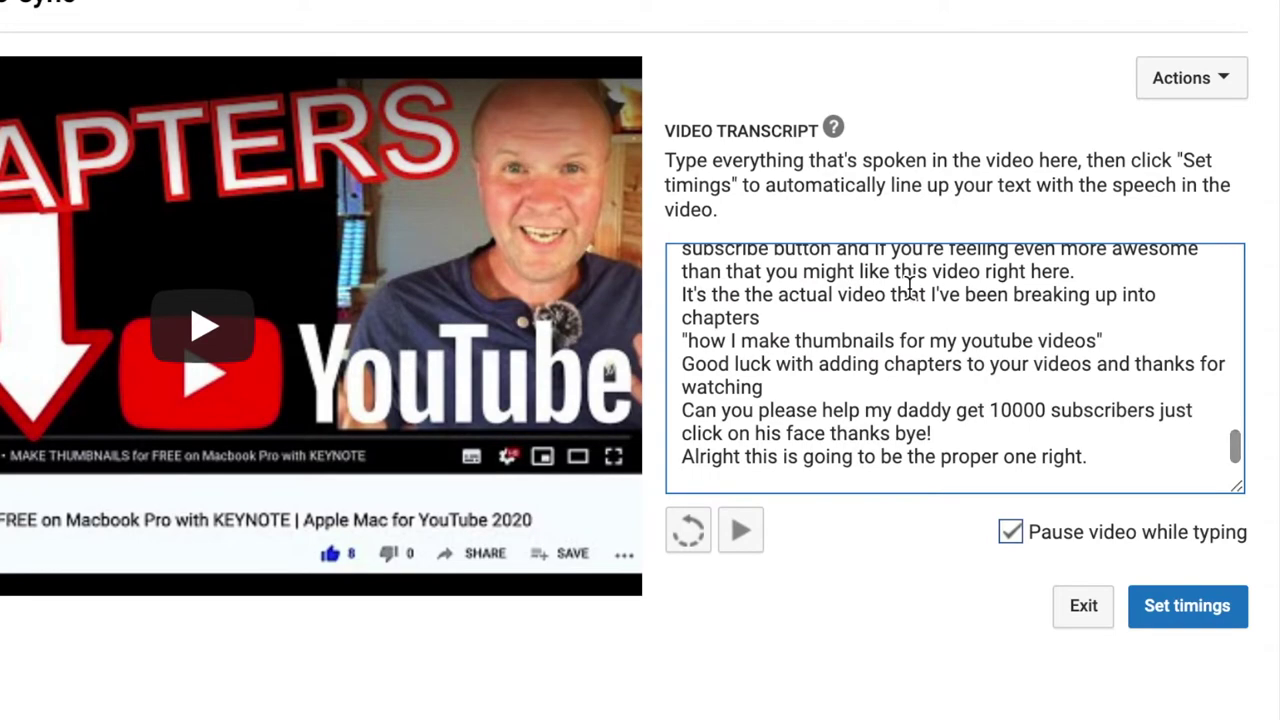
Send the pasted transcript for automatic timing with Set timings in the classic editor
{"action": "left_click", "coordinate": [1233, 622]}
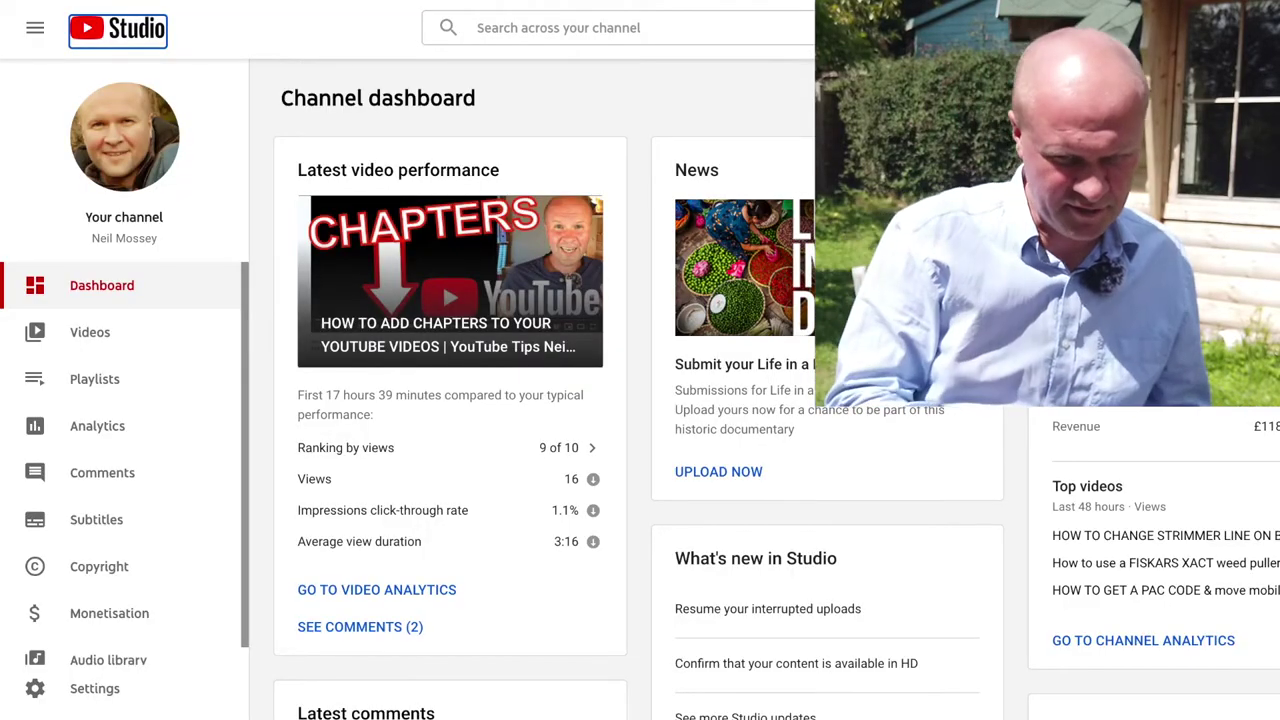
Open the chapters video's Subtitles page from the channel's Videos list
{"action": "left_click", "coordinate": [92, 333]}
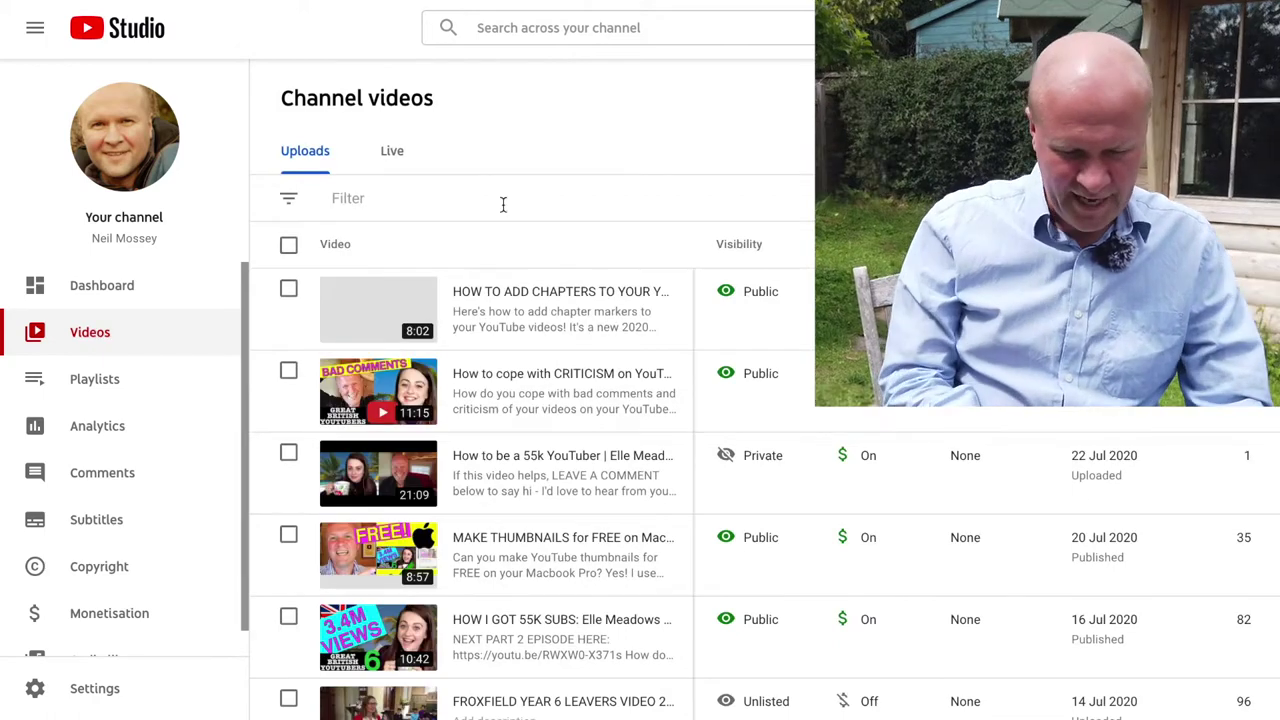
{"action": "mouse_move", "coordinate": [508, 320]}
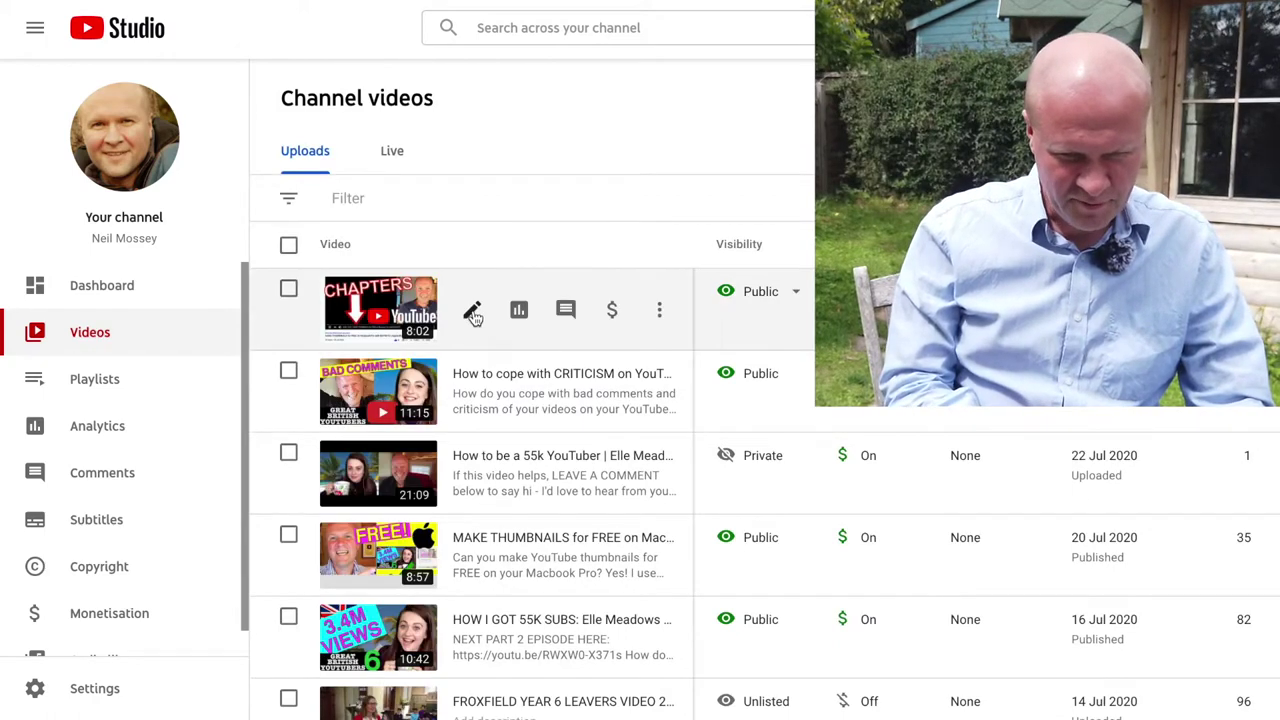
{"action": "left_click", "coordinate": [472, 312]}
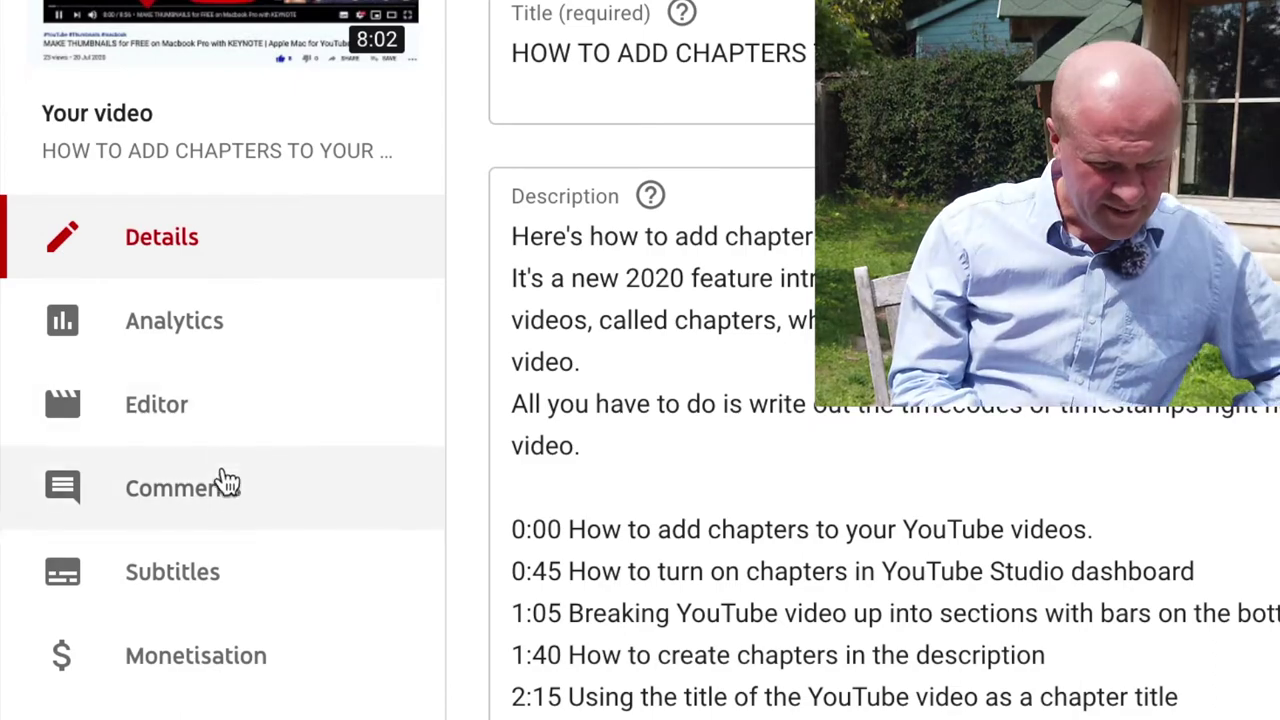
{"action": "left_click", "coordinate": [197, 594]}
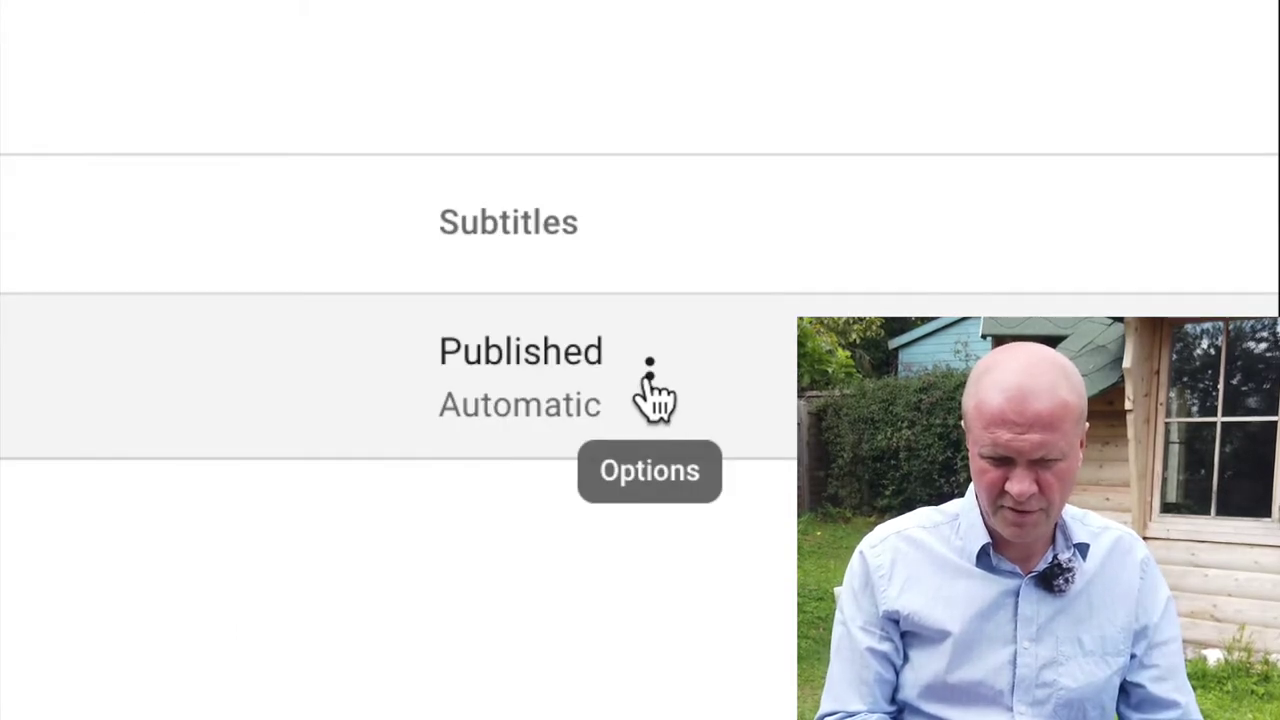
Review the automatic English subtitles in the classic editor, then view the video on YouTube
{"action": "left_click", "coordinate": [649, 376]}
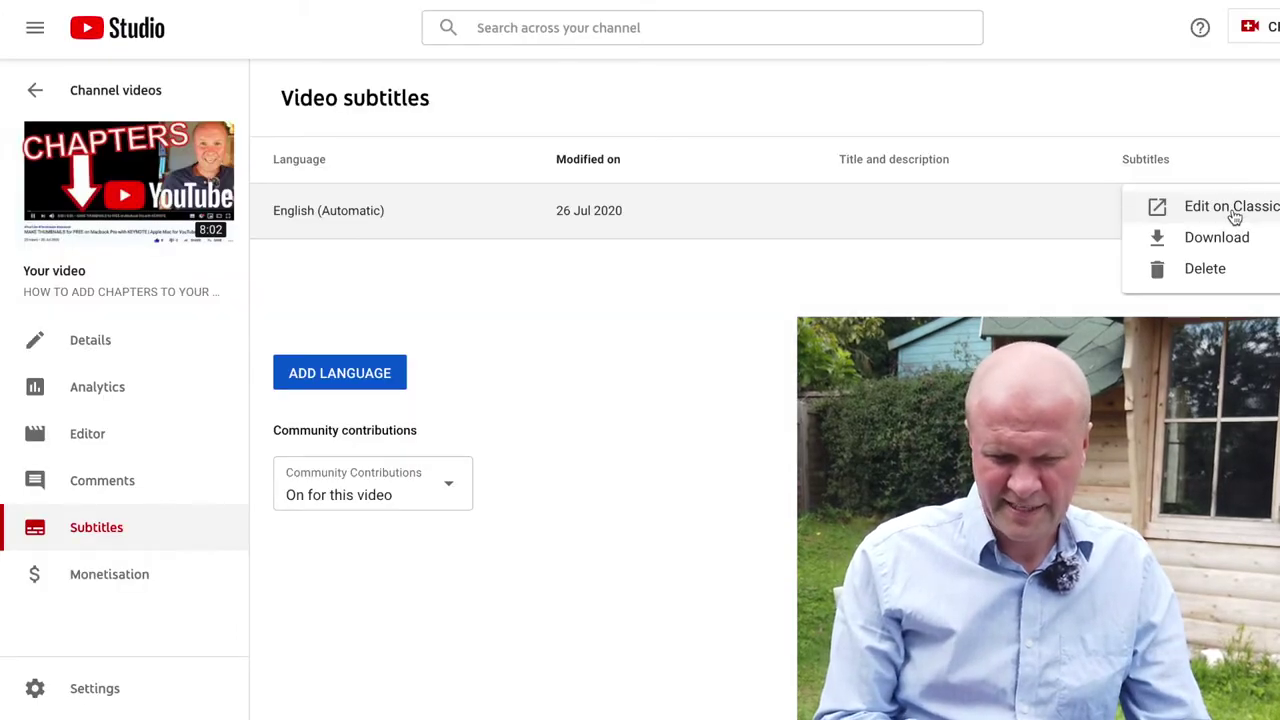
{"action": "left_click", "coordinate": [1235, 210]}
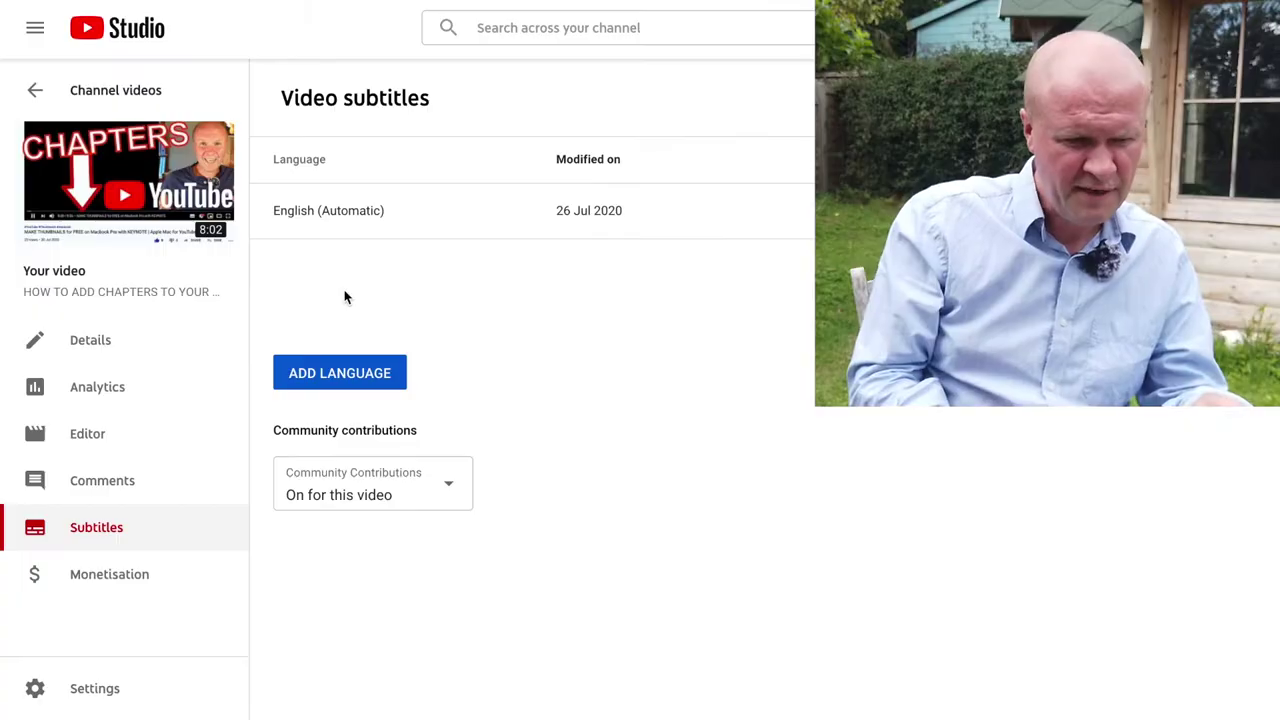
{"action": "left_click", "coordinate": [129, 186]}
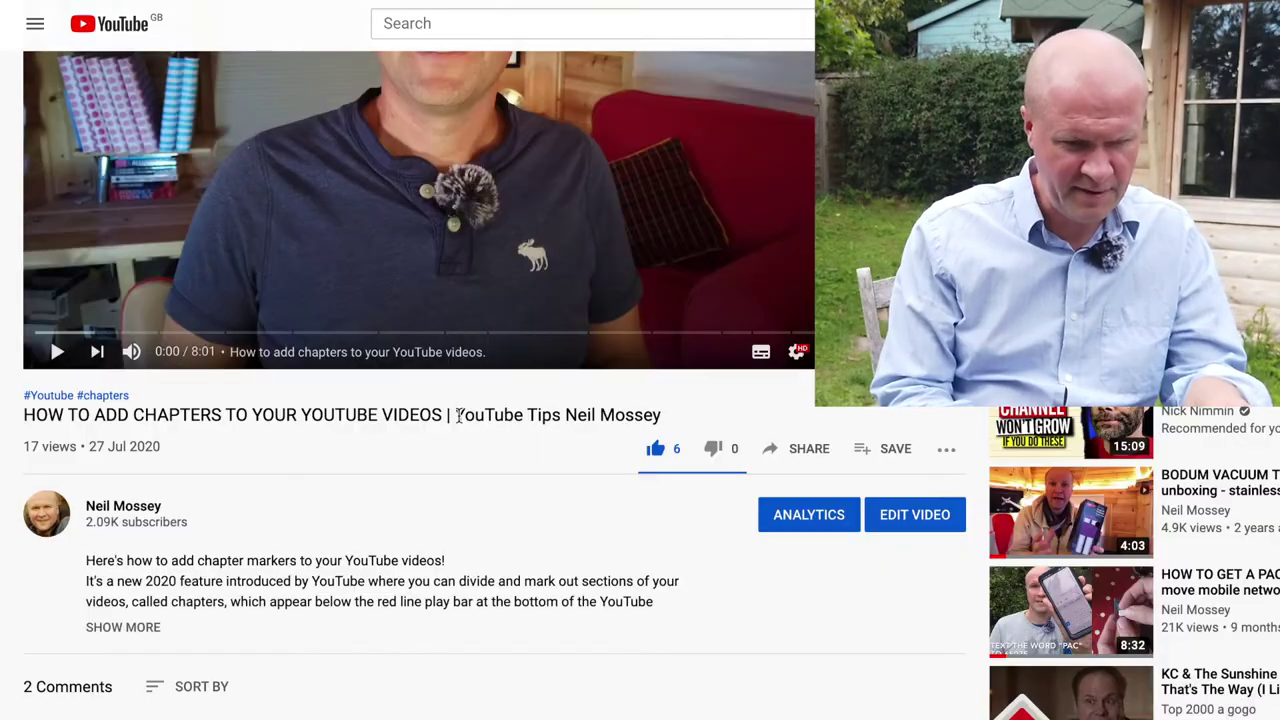
Play the chapters video with CC captions on and bring up its extra options
{"action": "left_click", "coordinate": [57, 352]}
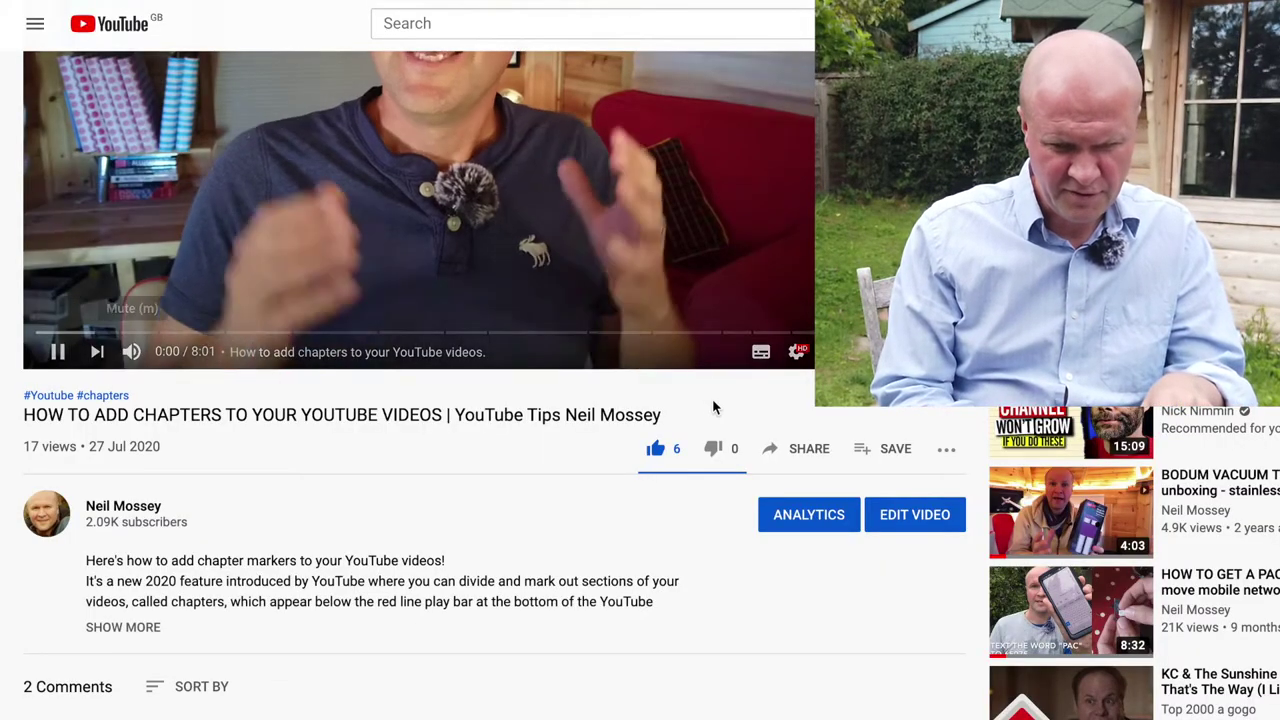
{"action": "left_click", "coordinate": [762, 356]}
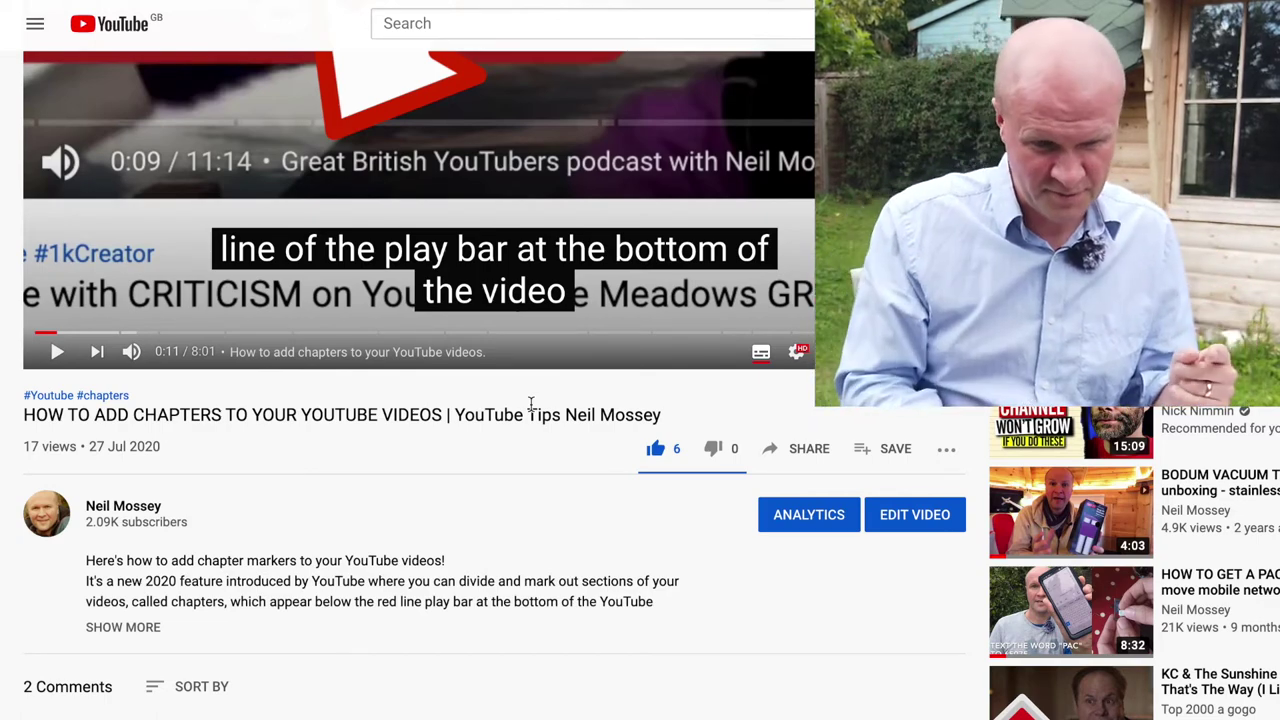
{"action": "left_click", "coordinate": [946, 455]}
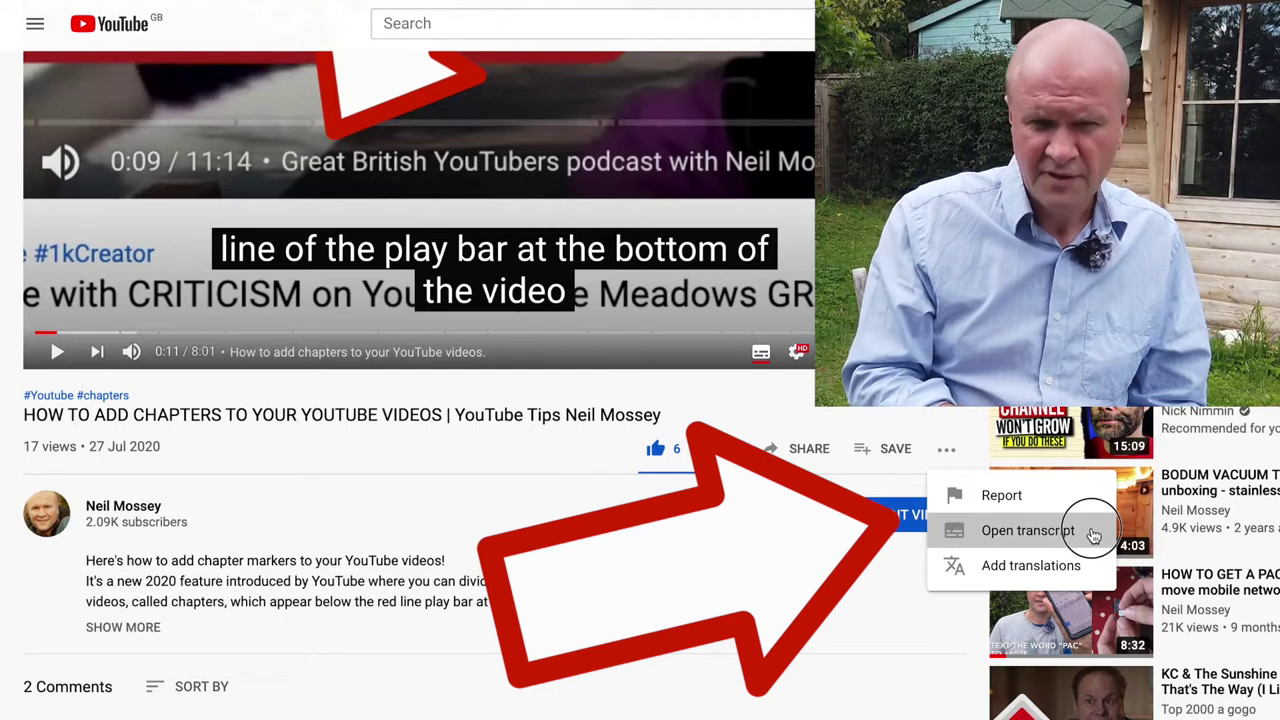
Open the video's transcript (00:00–08:01) and select all its timestamped lines
{"action": "left_click", "coordinate": [1028, 531]}
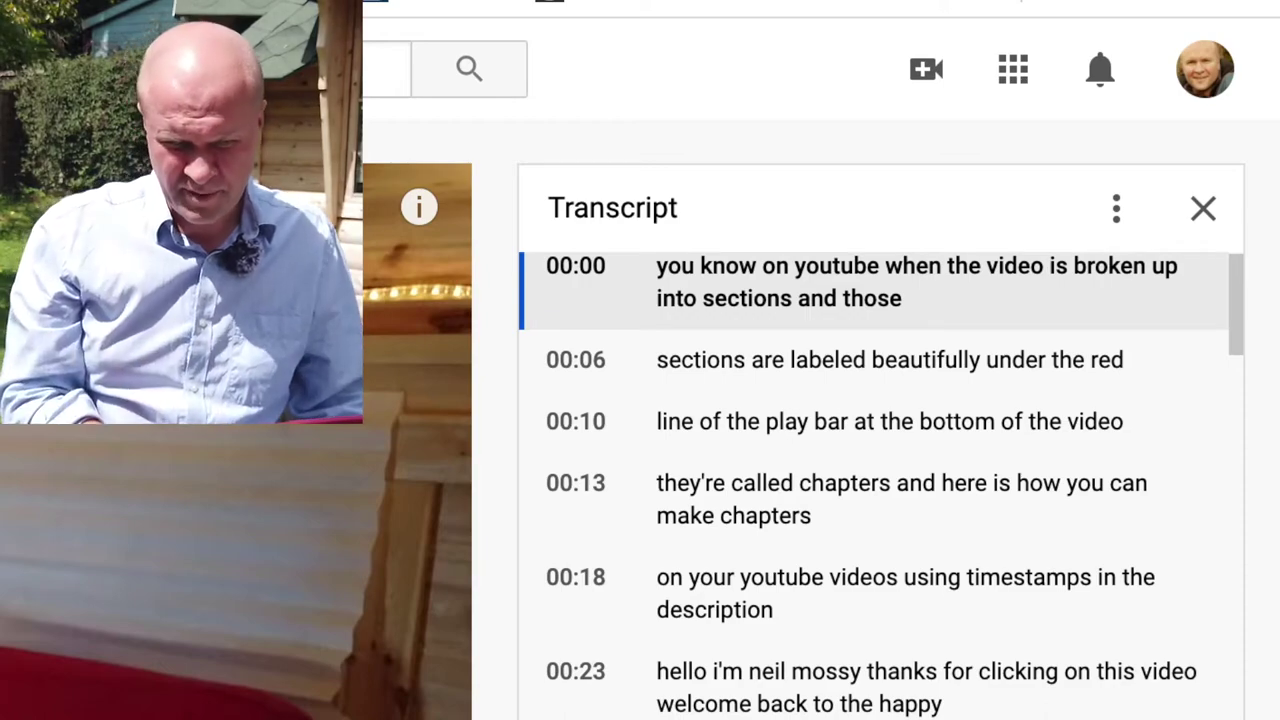
{"action": "scroll", "coordinate": [849, 463], "scroll_direction": "down", "scroll_amount": 15}
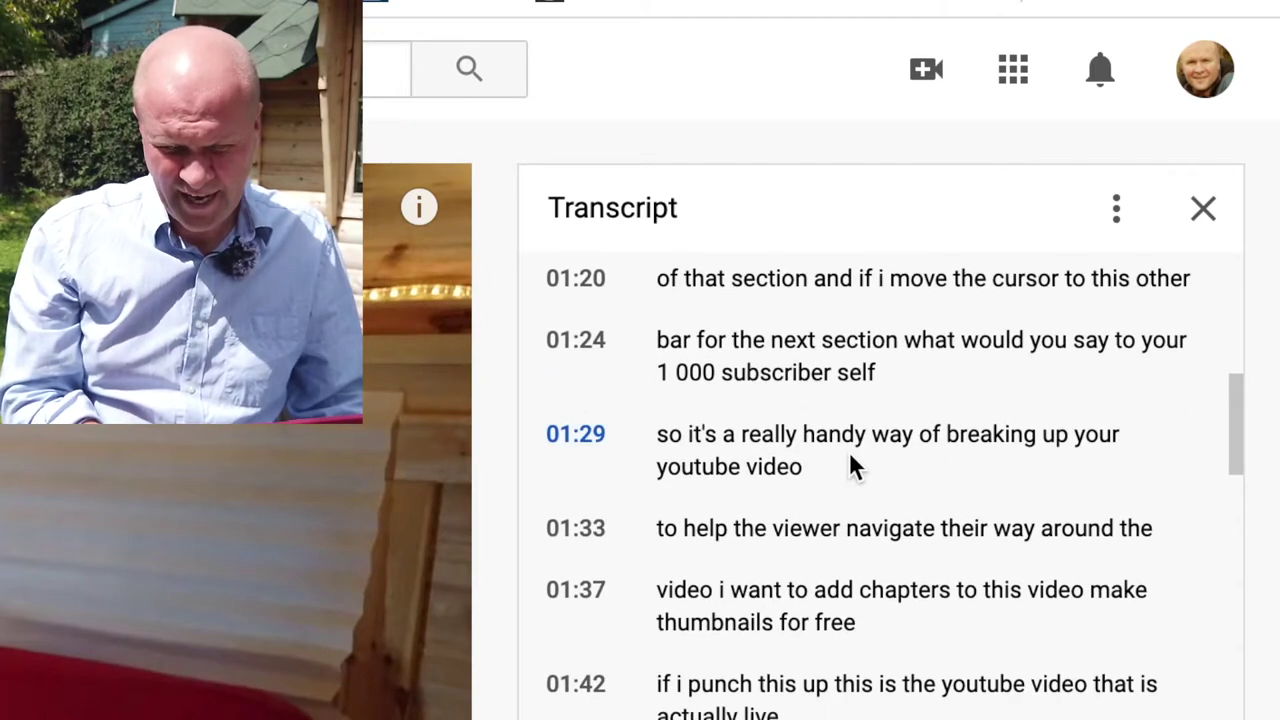
{"action": "scroll", "coordinate": [850, 460], "scroll_direction": "up", "scroll_amount": 15}
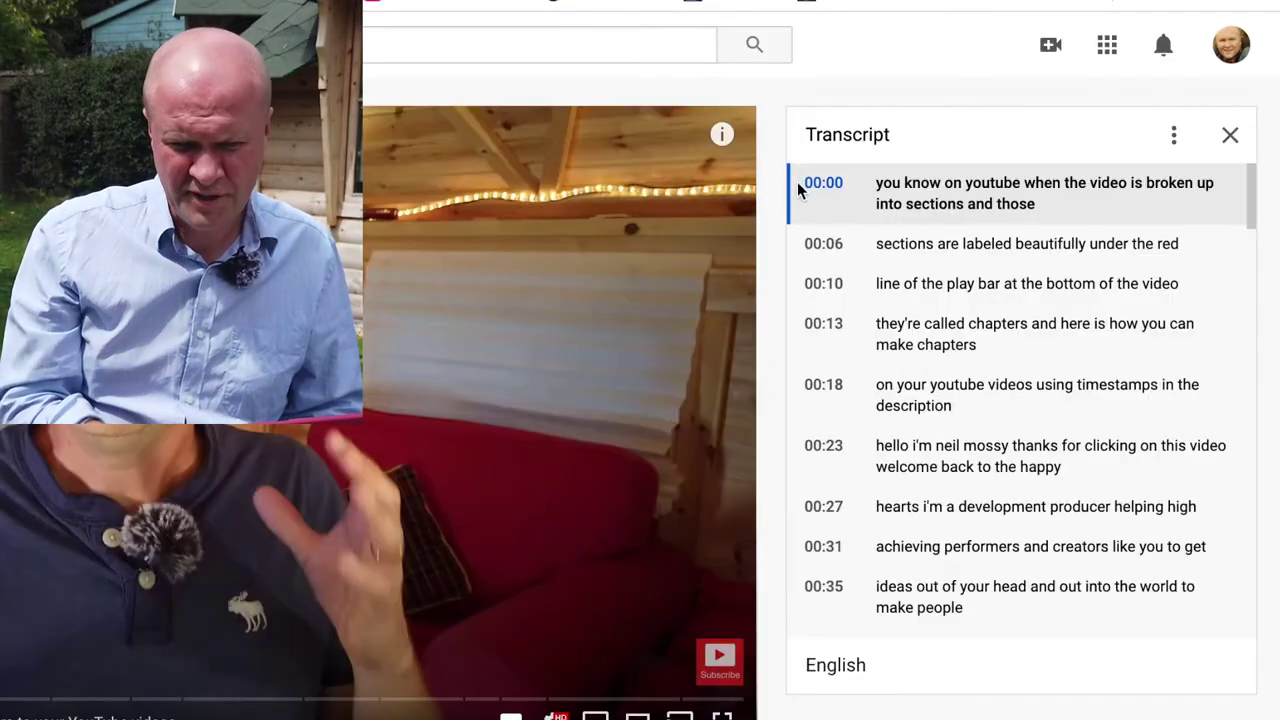
{"action": "left_click_drag", "start_coordinate": [798, 190], "coordinate": [1120, 704]}
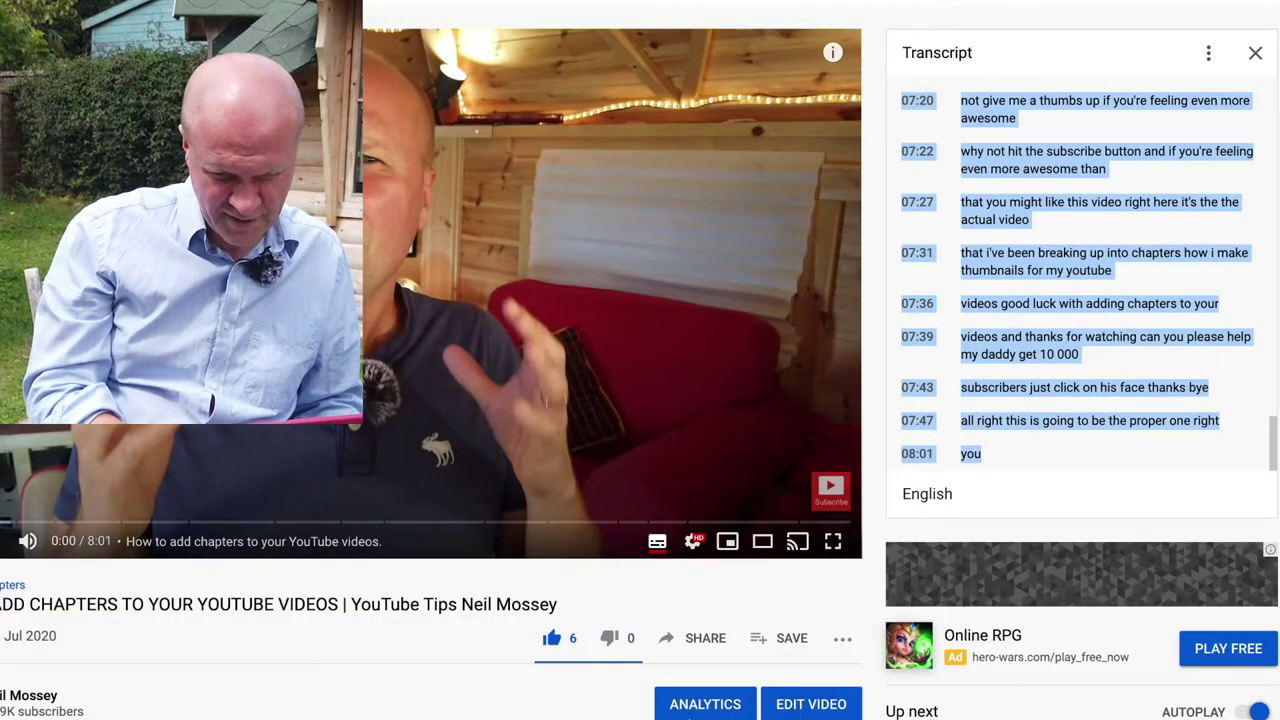
Paste the timestamped transcript into Pages, then clear it from the document
{"action": "left_click", "coordinate": [667, 680]}
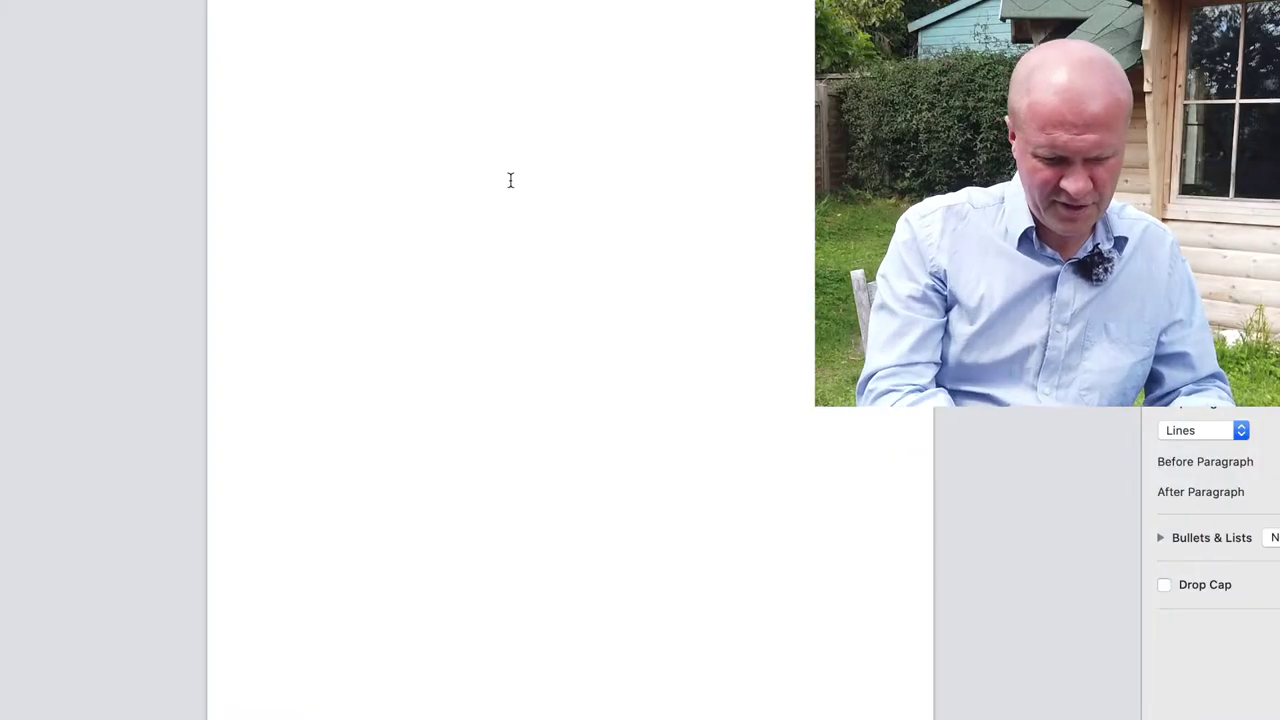
{"action": "left_click", "coordinate": [510, 180]}
{"action": "key", "text": "super+v"}
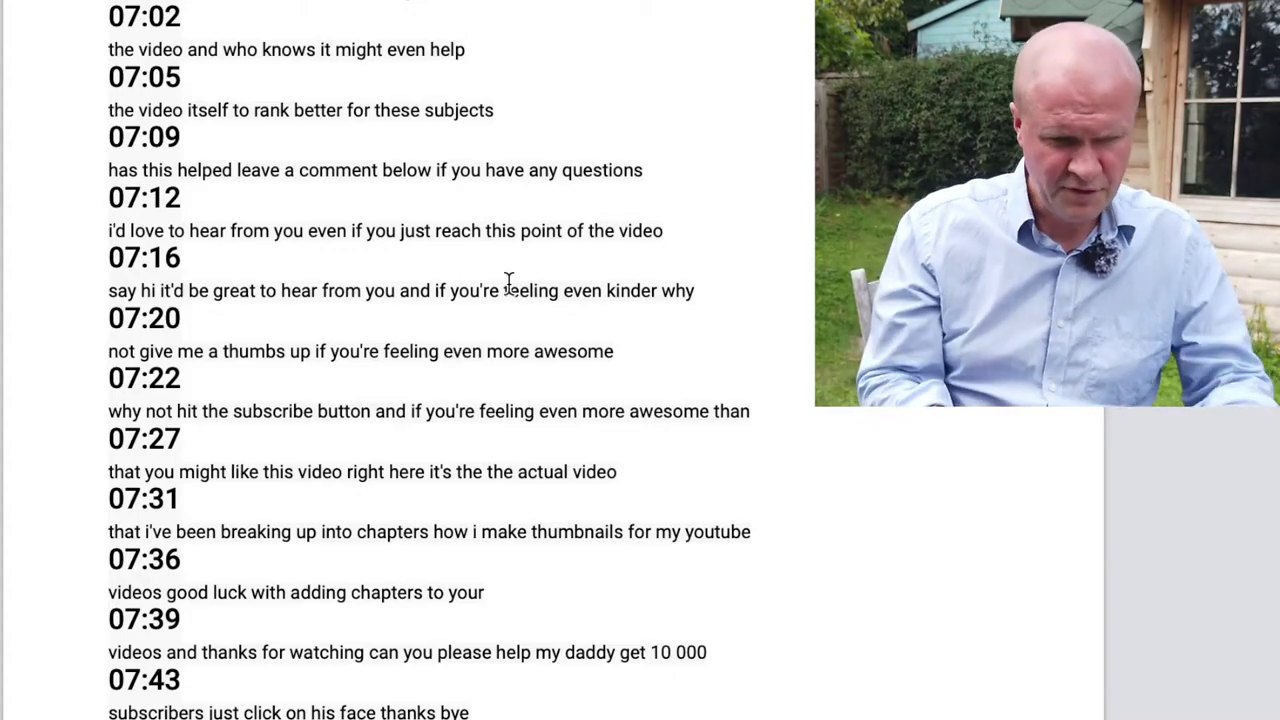
{"action": "key", "text": "ctrl+a"}
{"action": "key", "text": "Delete"}
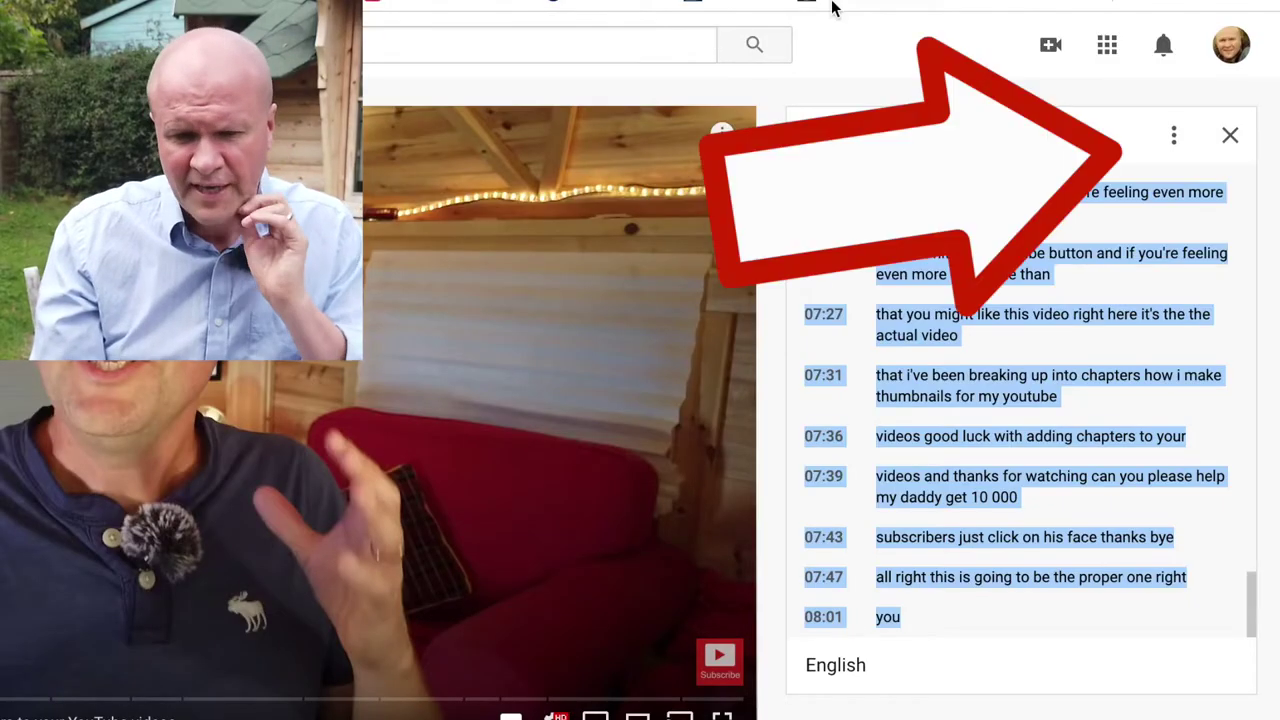
Hide the transcript's timestamps in YouTube and select the plain spoken text
{"action": "left_click", "coordinate": [1176, 138]}
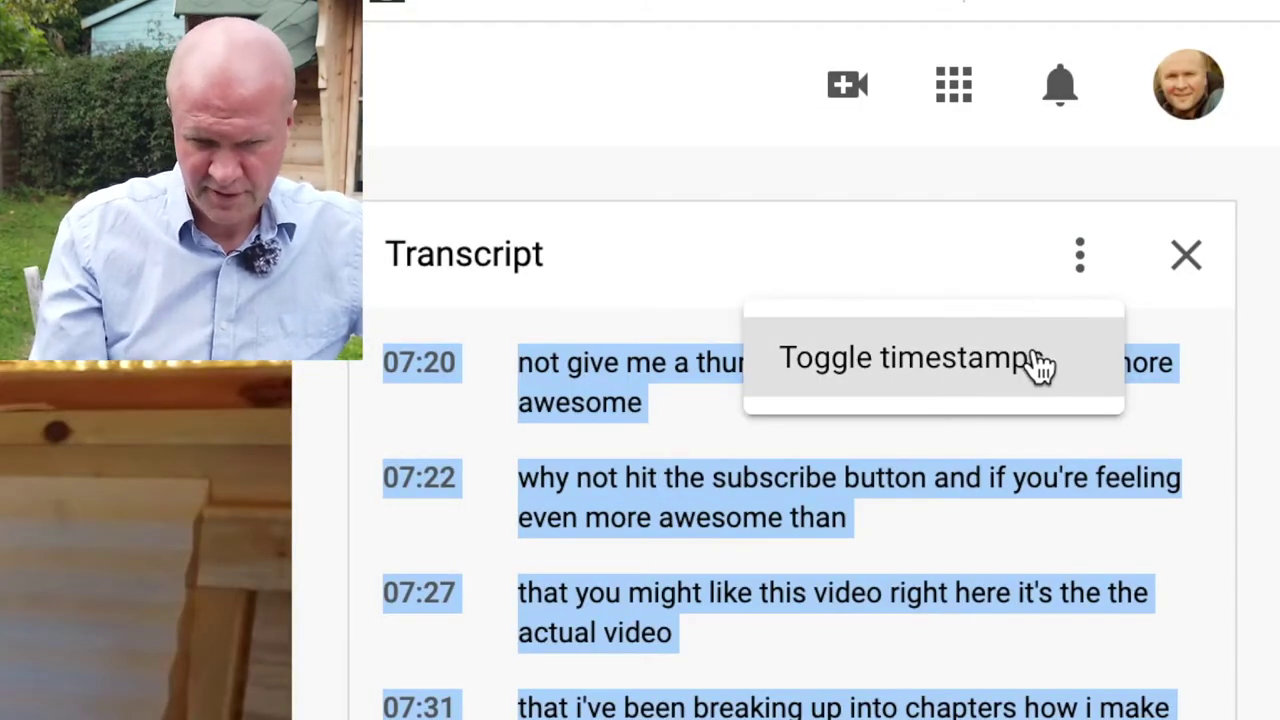
{"action": "left_click", "coordinate": [1040, 366]}
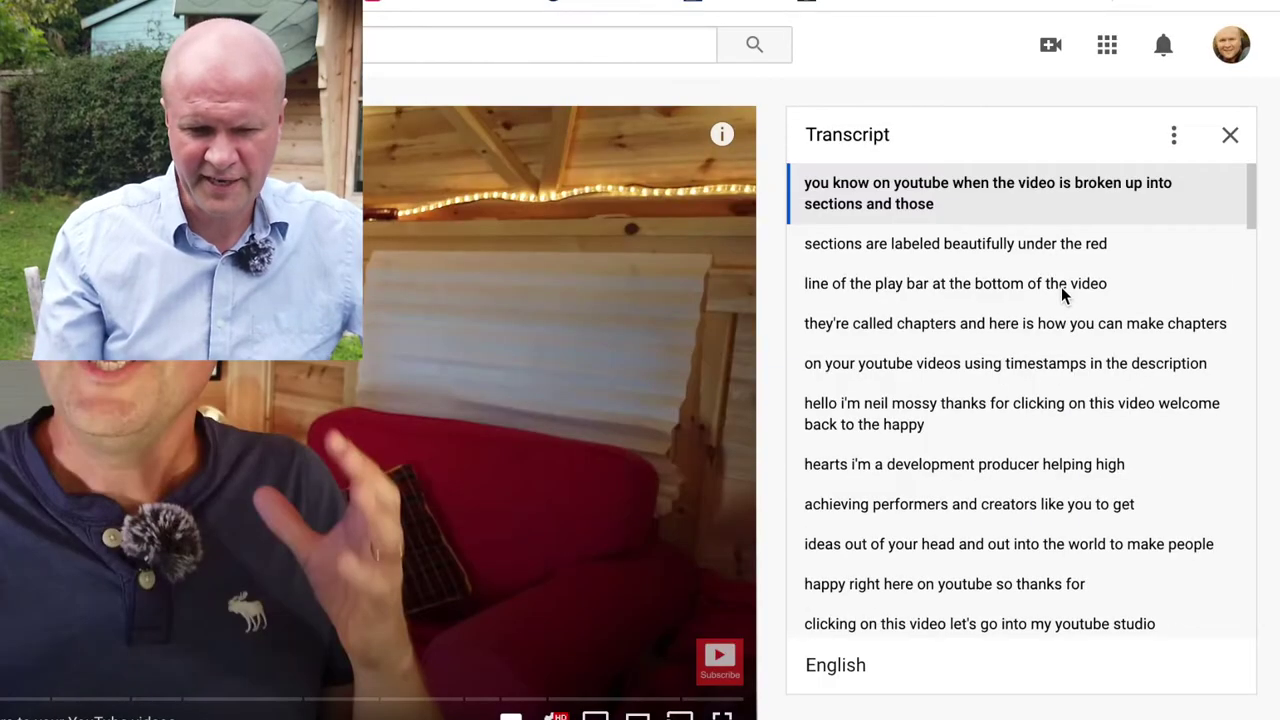
{"action": "left_click_drag", "start_coordinate": [803, 184], "coordinate": [1146, 700]}
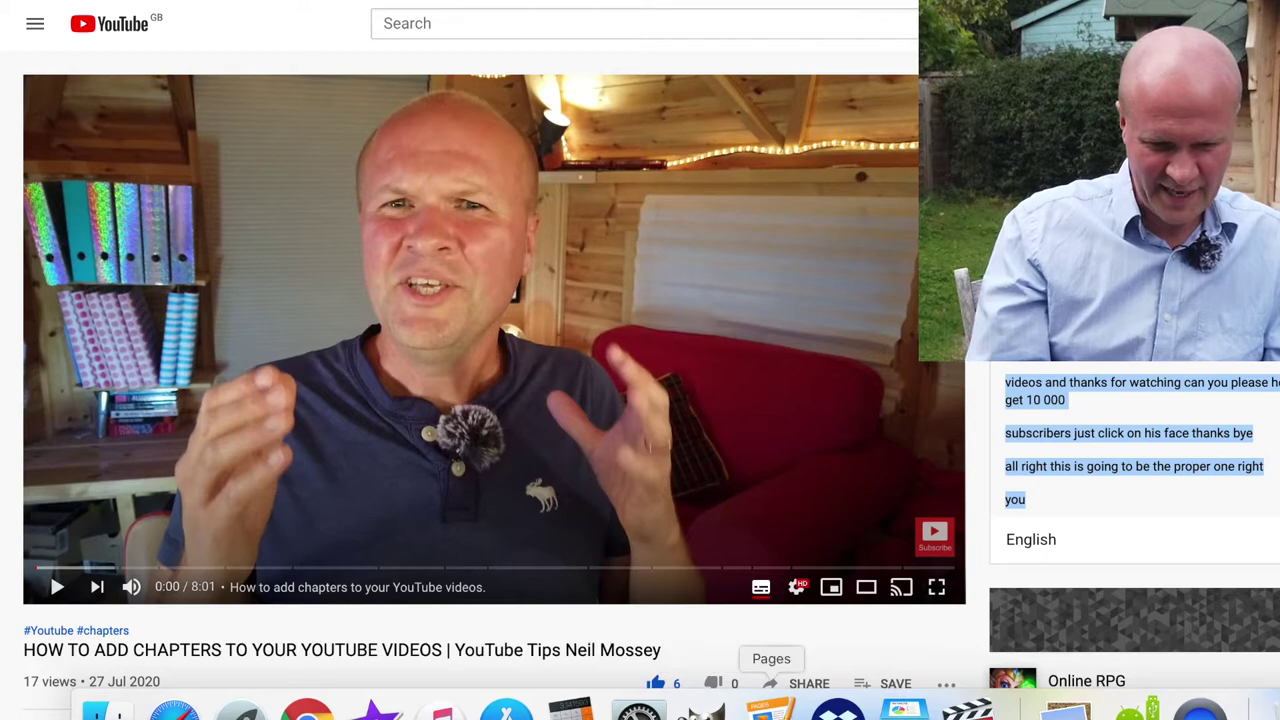
Paste the timestamp-free transcript into the blank Pages document and open Find & Replace
{"action": "left_click", "coordinate": [771, 708]}
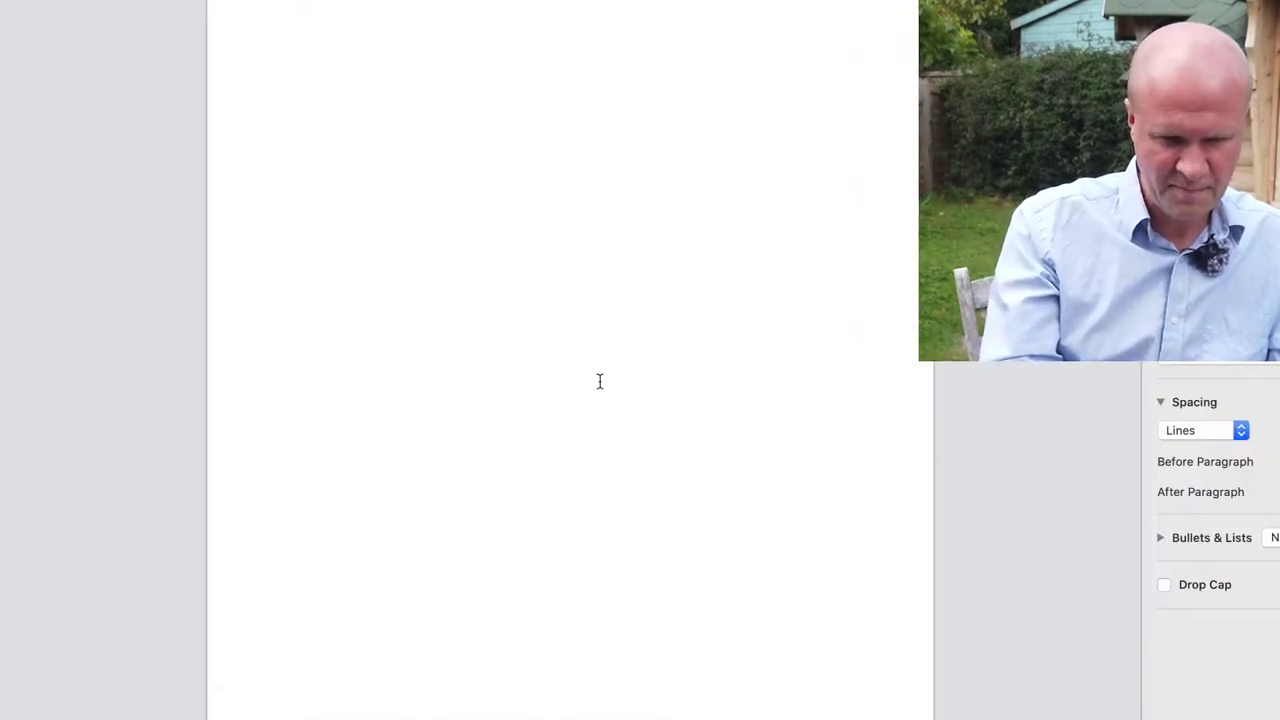
{"action": "key", "text": "super+v"}
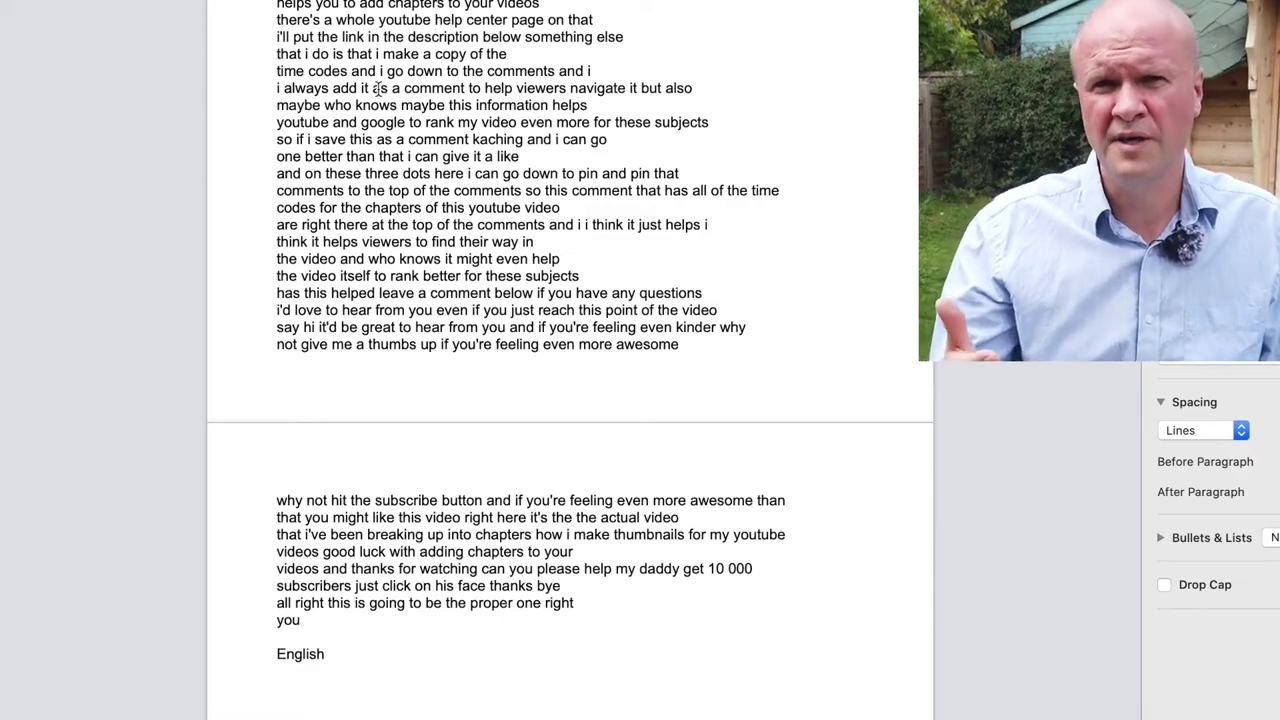
{"action": "scroll", "coordinate": [378, 88], "scroll_direction": "up", "scroll_amount": 20}
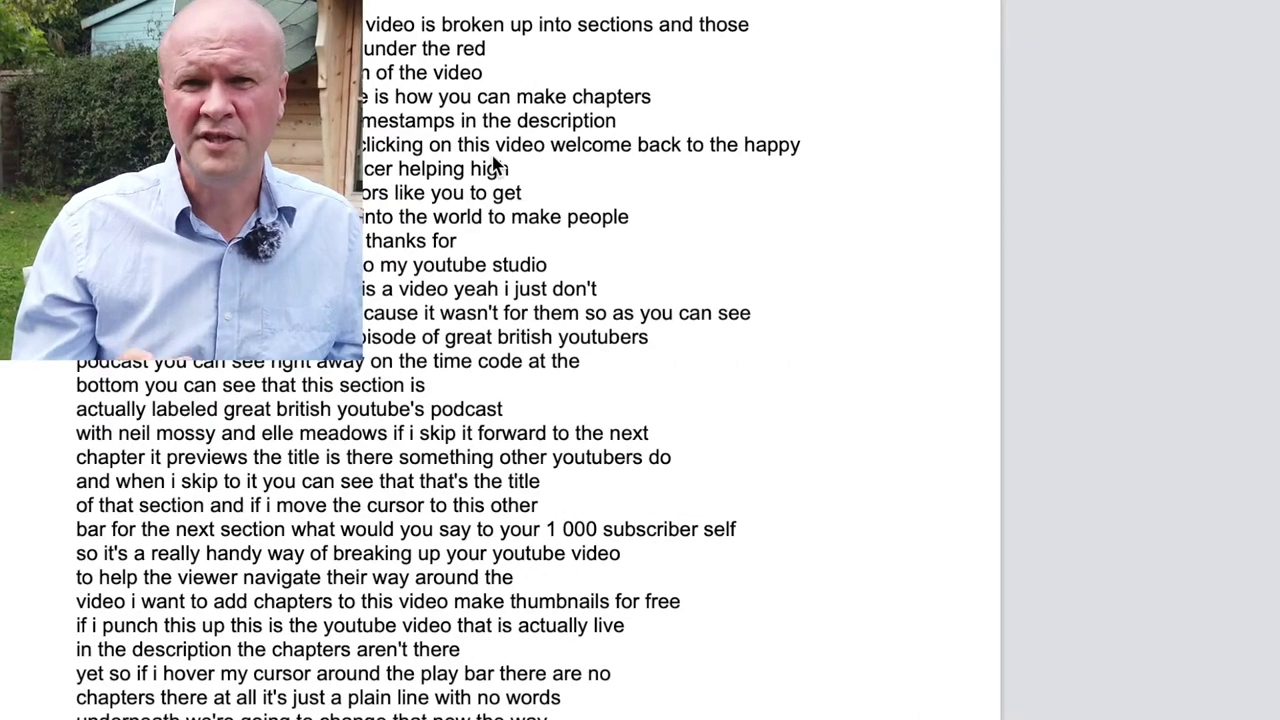
{"action": "key", "text": "super+f"}
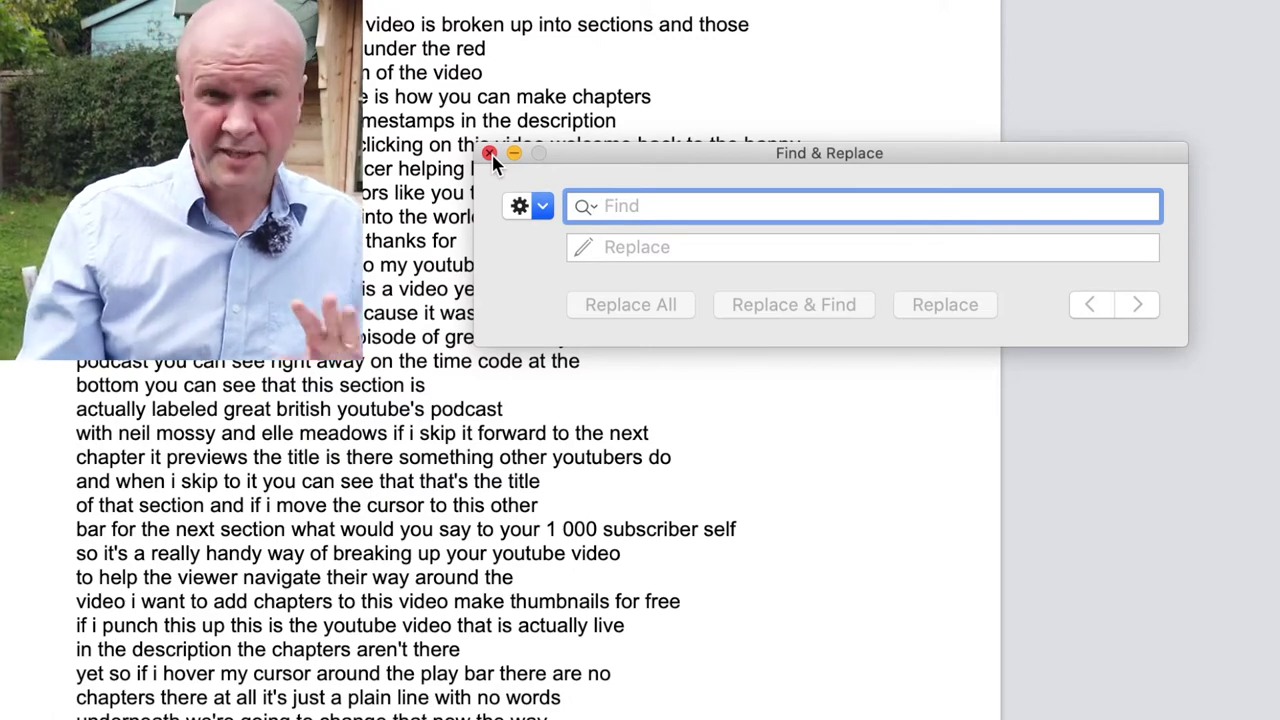
Replace every line break (\n) with nothing so the transcript becomes one paragraph
{"action": "type", "text": "\\n"}
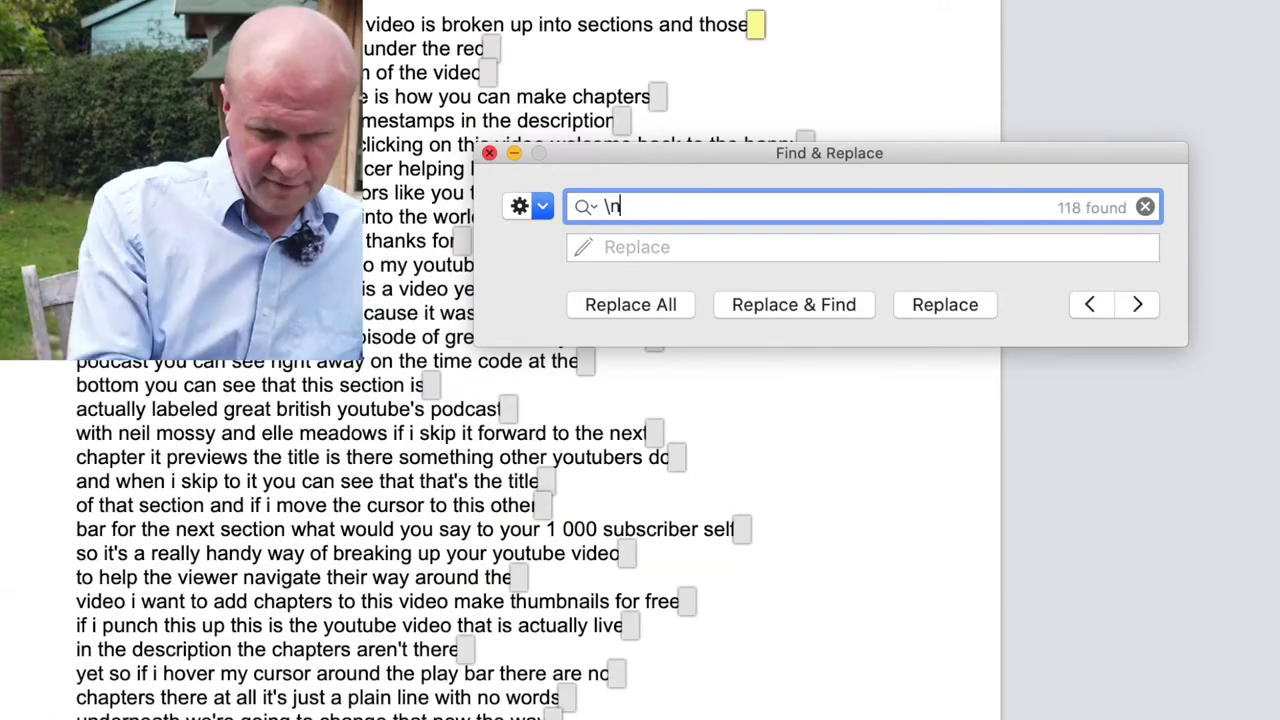
{"action": "key", "text": "Tab"}
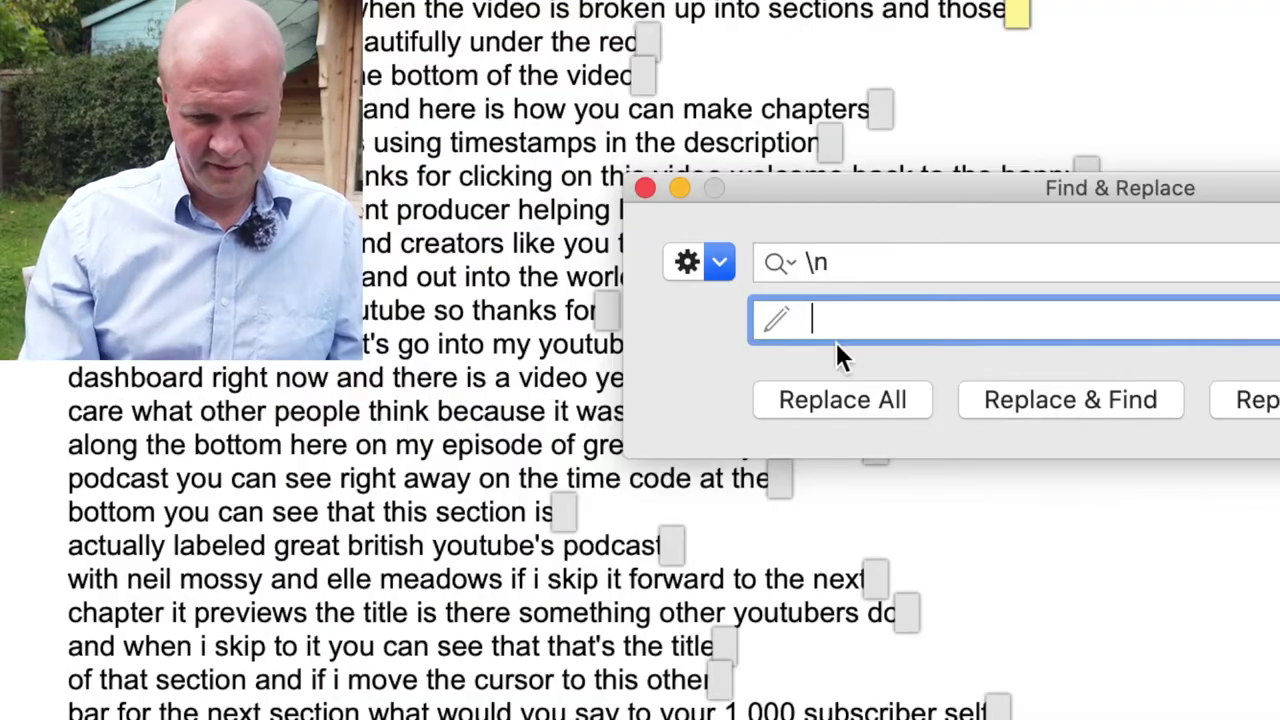
{"action": "left_click", "coordinate": [1069, 397]}
{"action": "left_click", "coordinate": [1069, 397]}
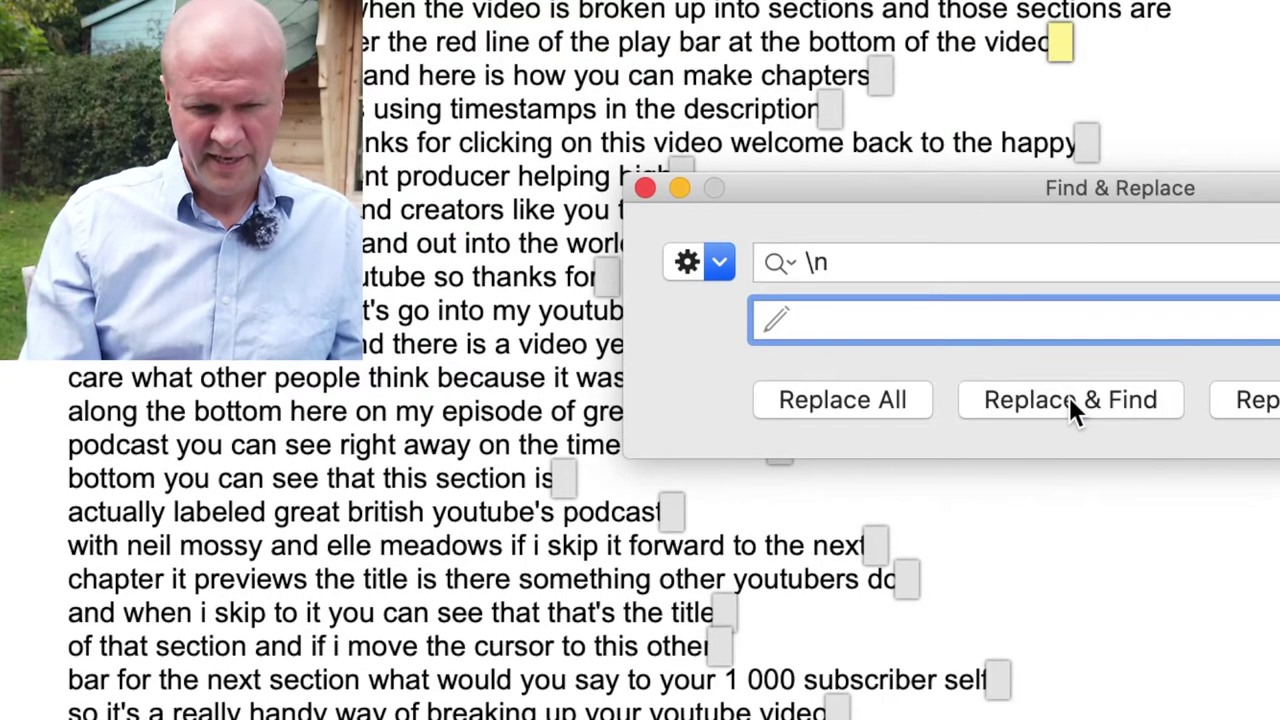
{"action": "left_click", "coordinate": [1069, 397]}
{"action": "left_click", "coordinate": [1069, 397]}
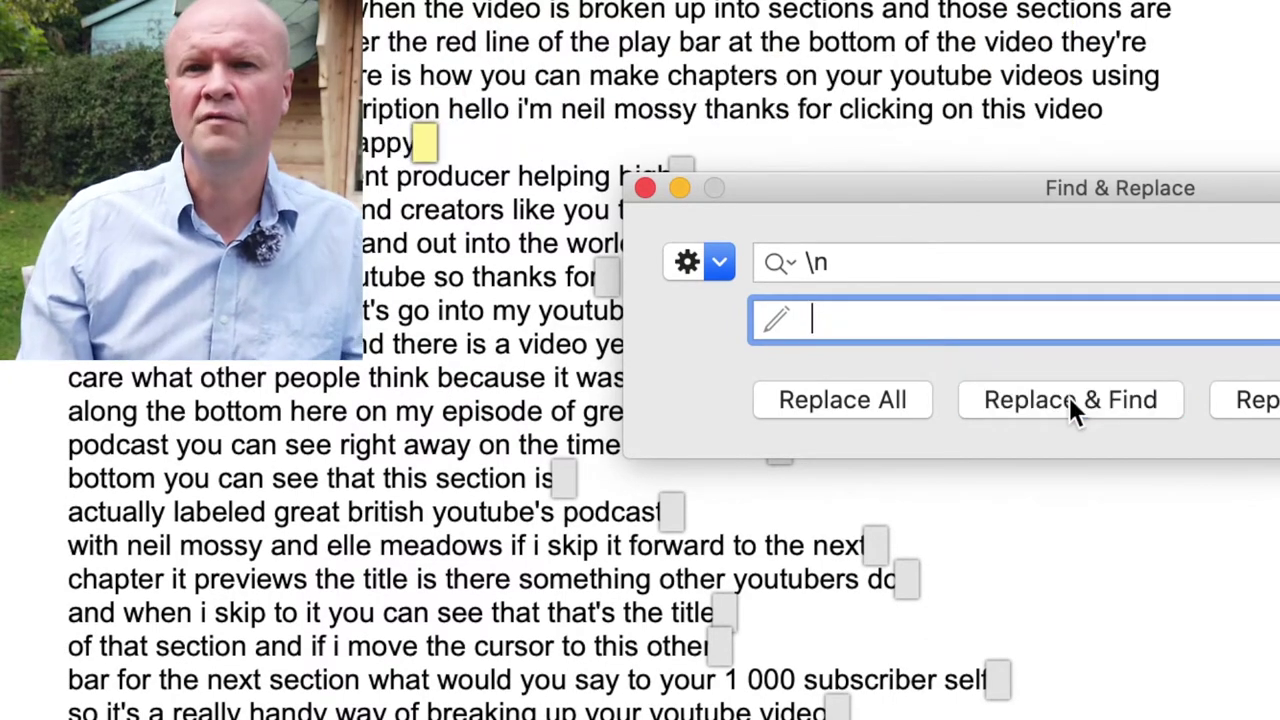
{"action": "left_click", "coordinate": [1069, 397]}
{"action": "left_click", "coordinate": [1069, 397]}
{"action": "left_click", "coordinate": [1069, 397]}
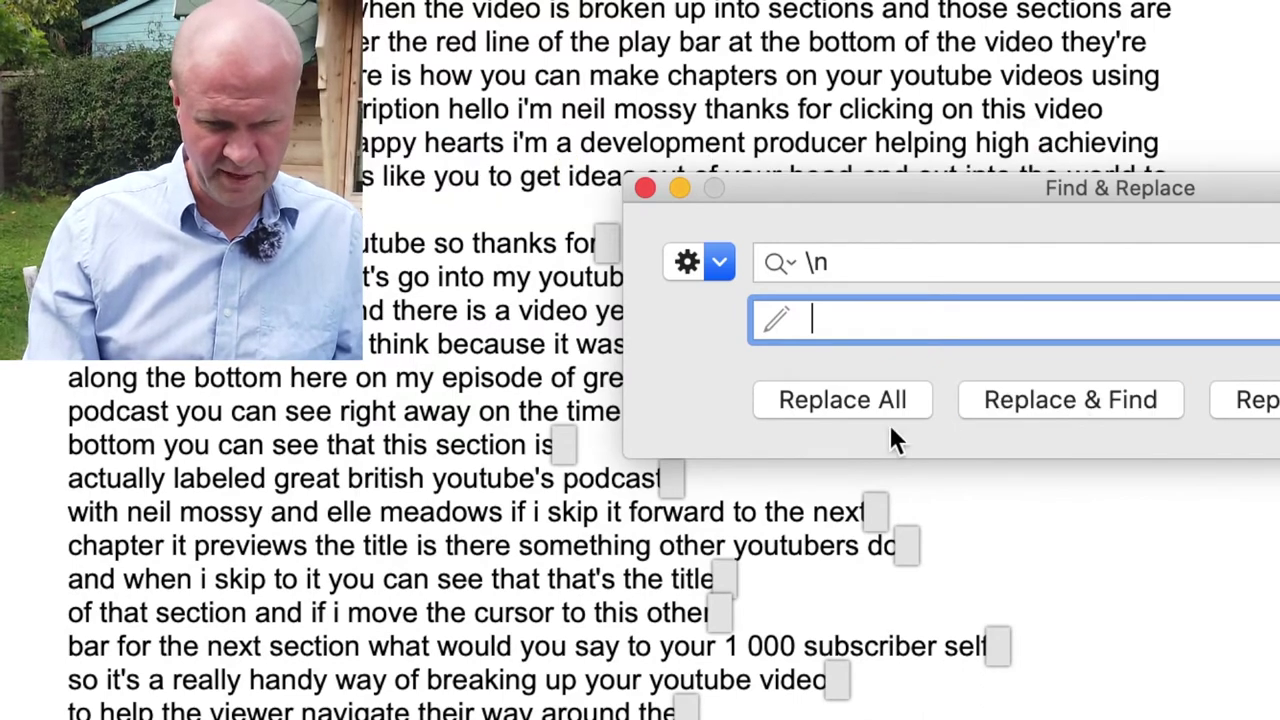
{"action": "left_click", "coordinate": [880, 402]}
{"action": "left_click", "coordinate": [645, 189]}
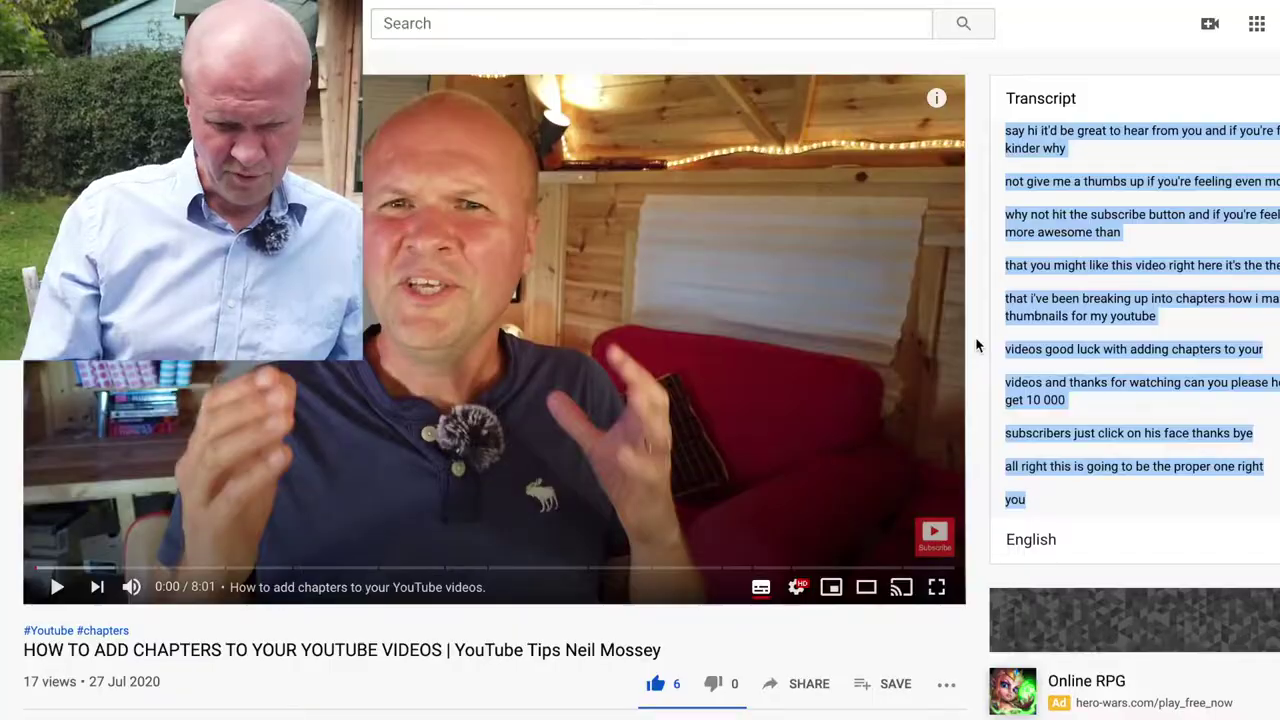
{"action": "scroll", "coordinate": [927, 440], "scroll_direction": "down", "scroll_amount": 5}
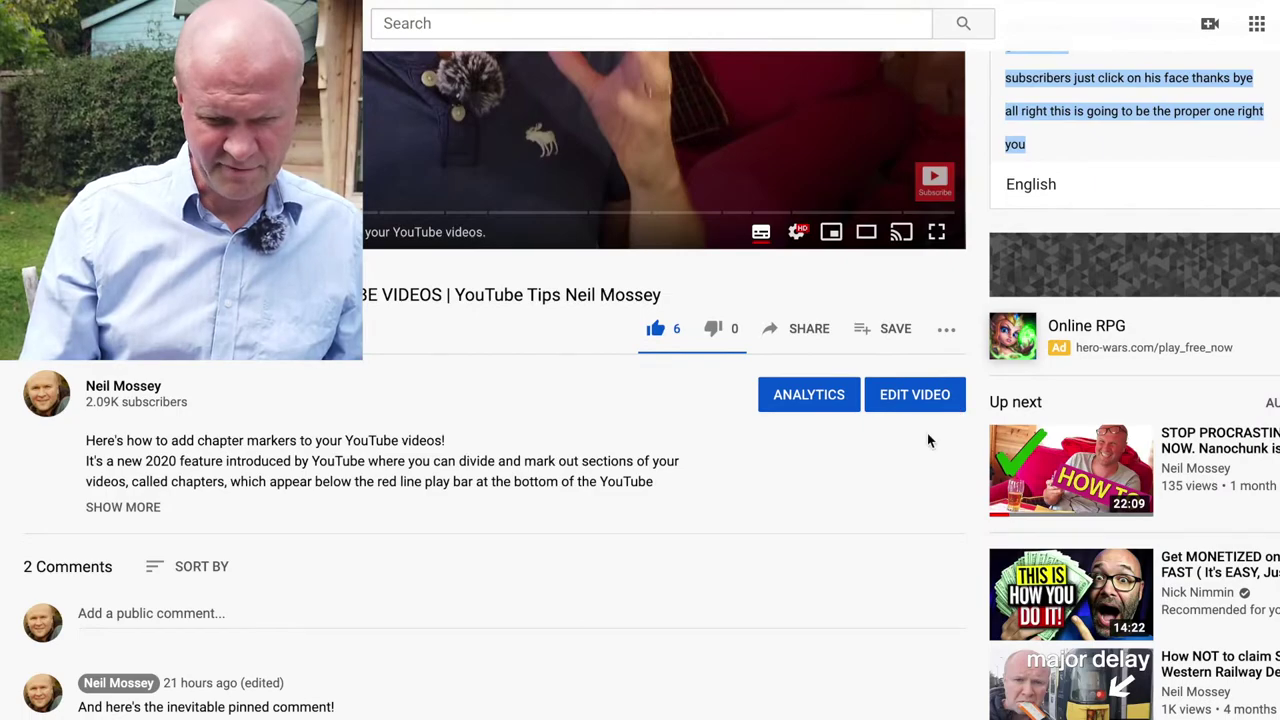
Go from the watch page's EDIT VIDEO to the video's Subtitles page in Studio
{"action": "left_click", "coordinate": [911, 398]}
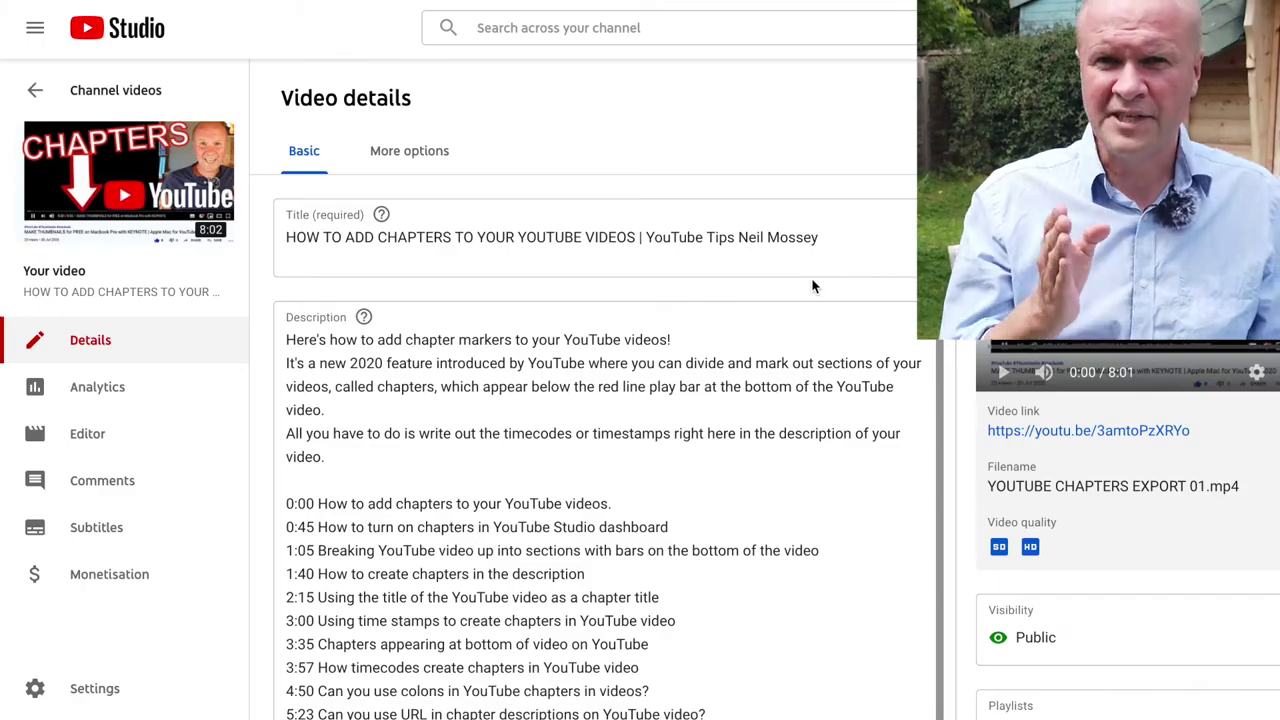
{"action": "left_click", "coordinate": [127, 529]}
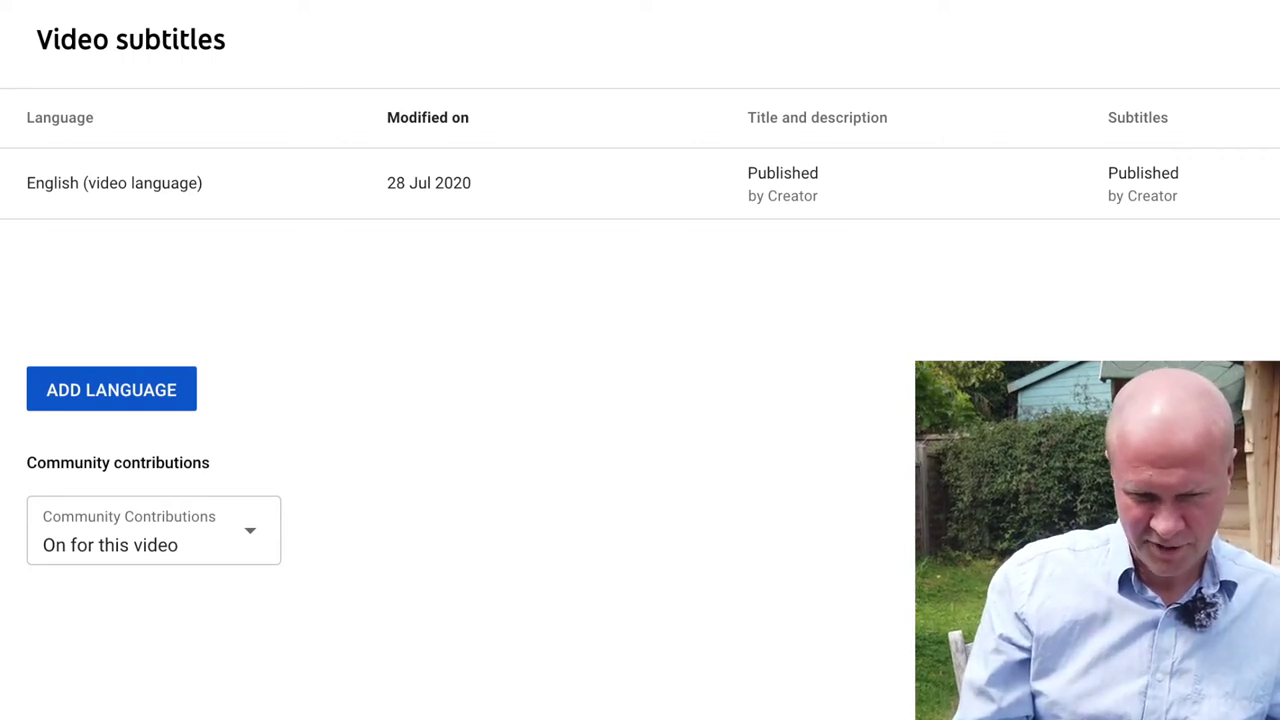
Open the Creator-published English subtitles with Edit on Classic Studio
{"action": "left_click", "coordinate": [1200, 187]}
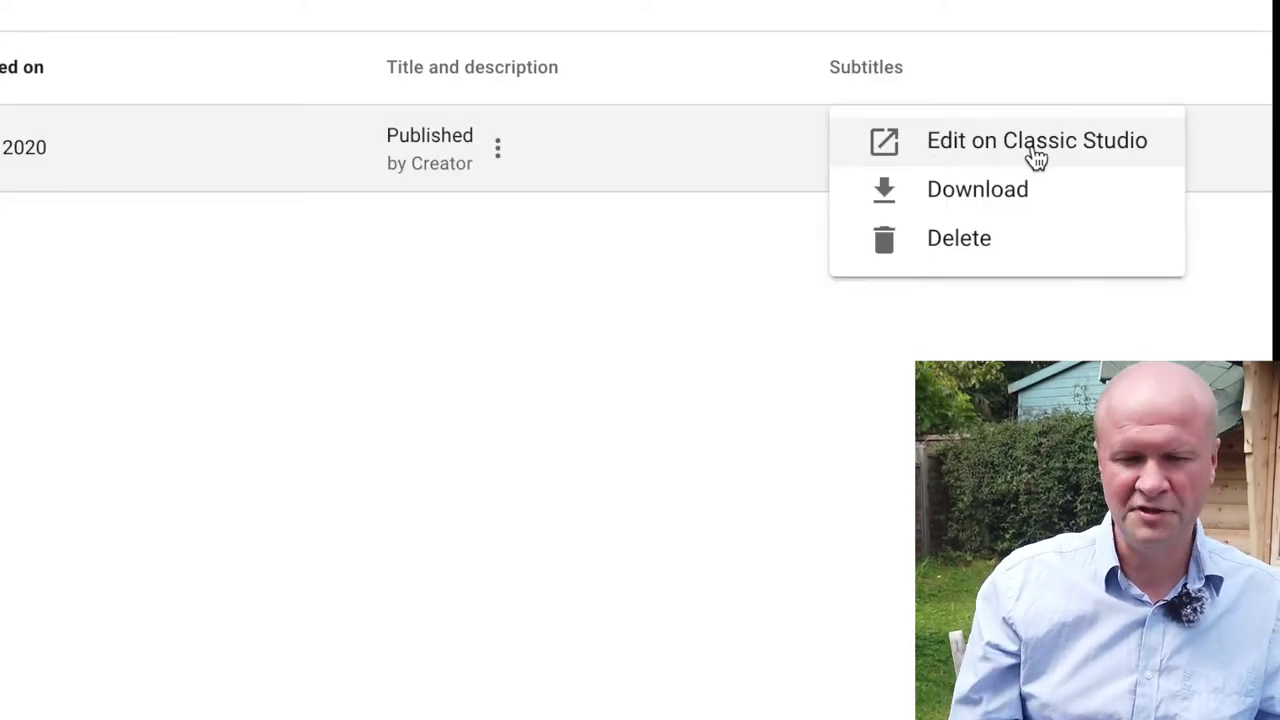
{"action": "left_click", "coordinate": [1036, 143]}
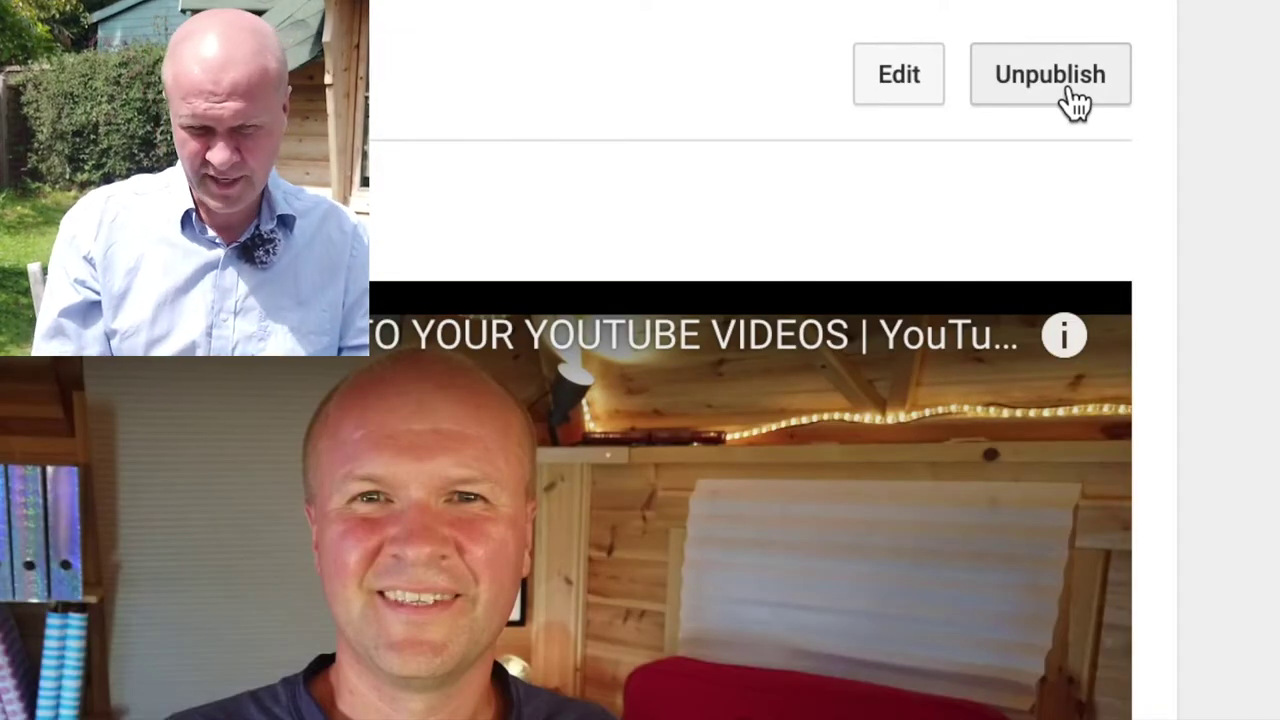
Unpublish the current subtitles and delete the old subtitle draft, confirming the discard
{"action": "left_click", "coordinate": [1073, 97]}
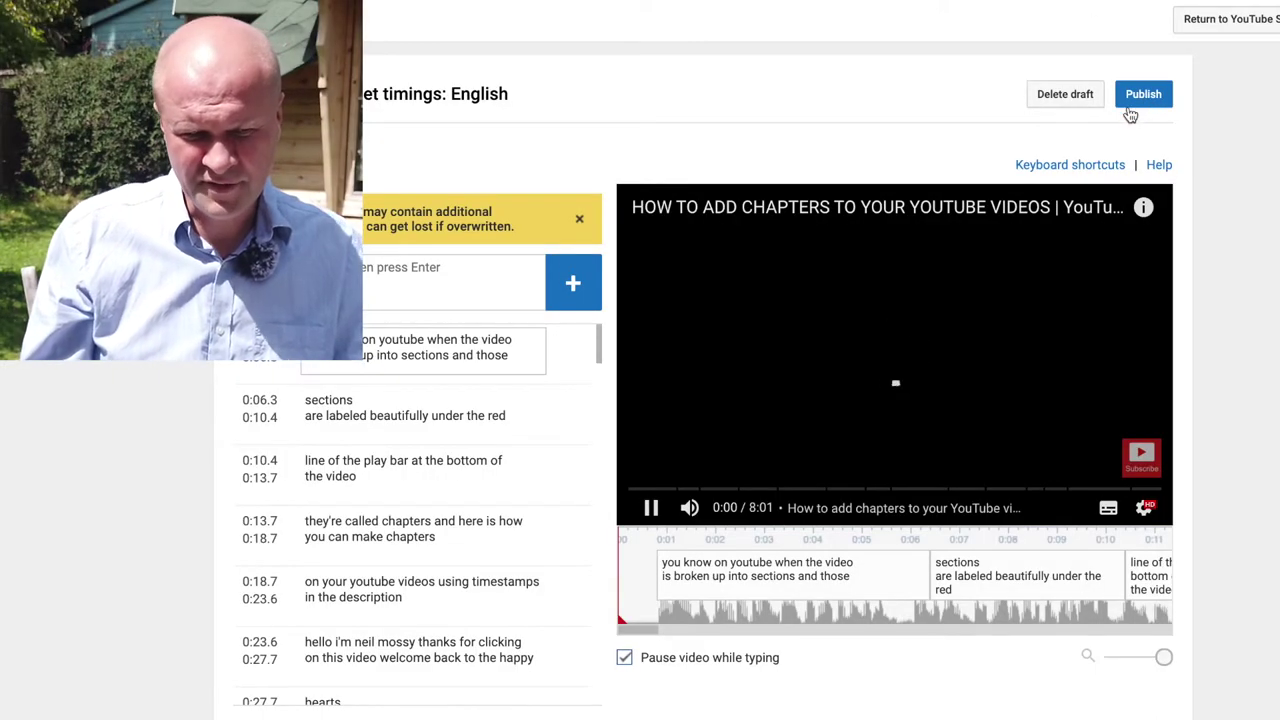
{"action": "left_click", "coordinate": [1070, 98]}
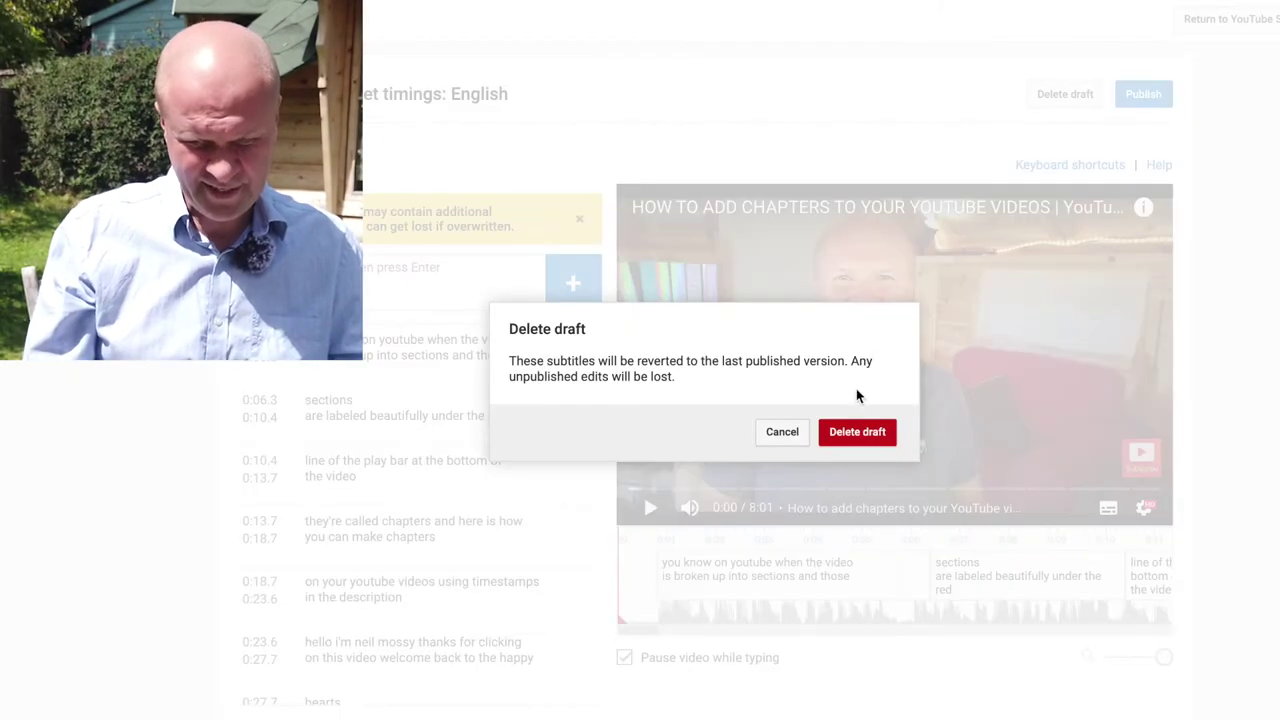
{"action": "left_click", "coordinate": [868, 437]}
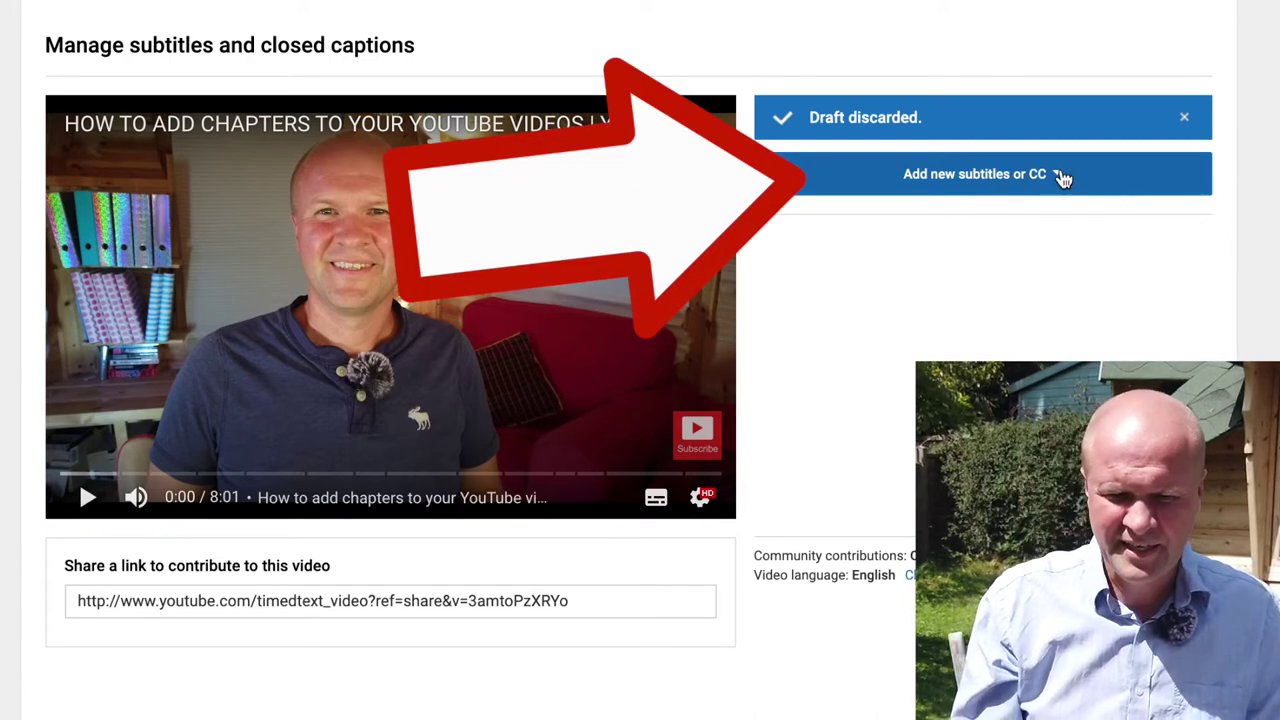
Add a new subtitle track with English as its language
{"action": "left_click", "coordinate": [1056, 176]}
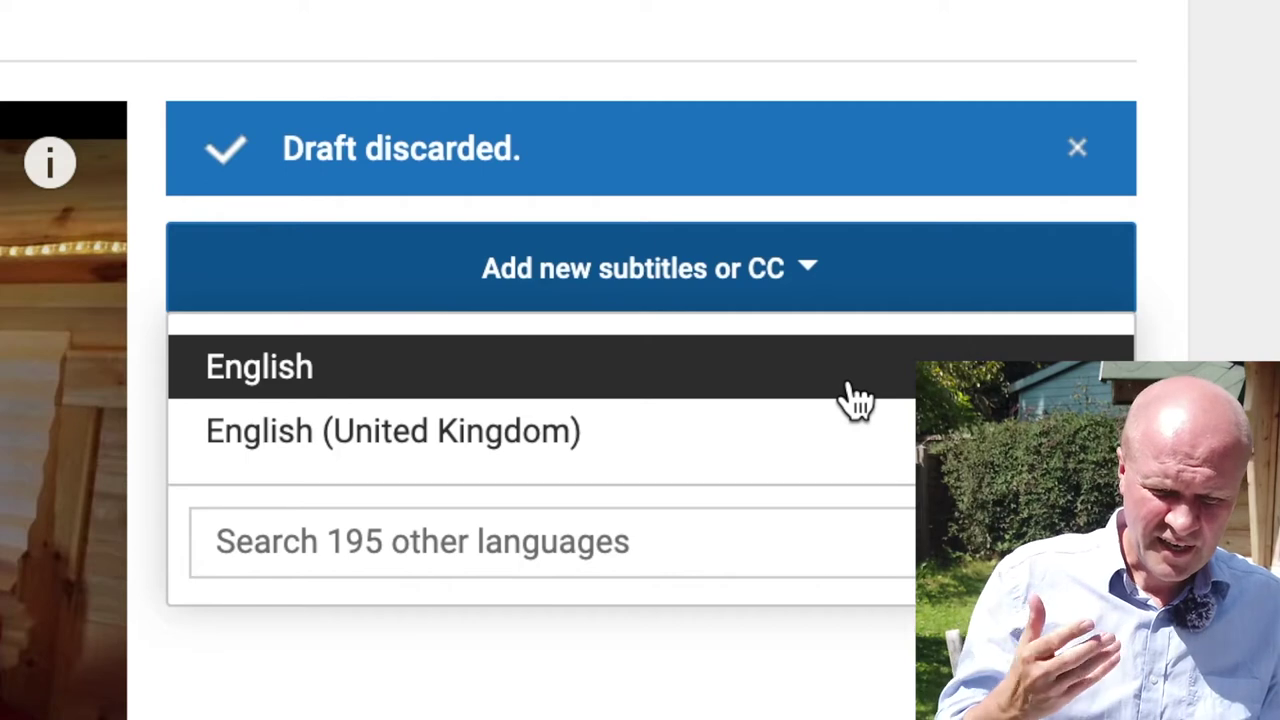
{"action": "left_click", "coordinate": [661, 378]}
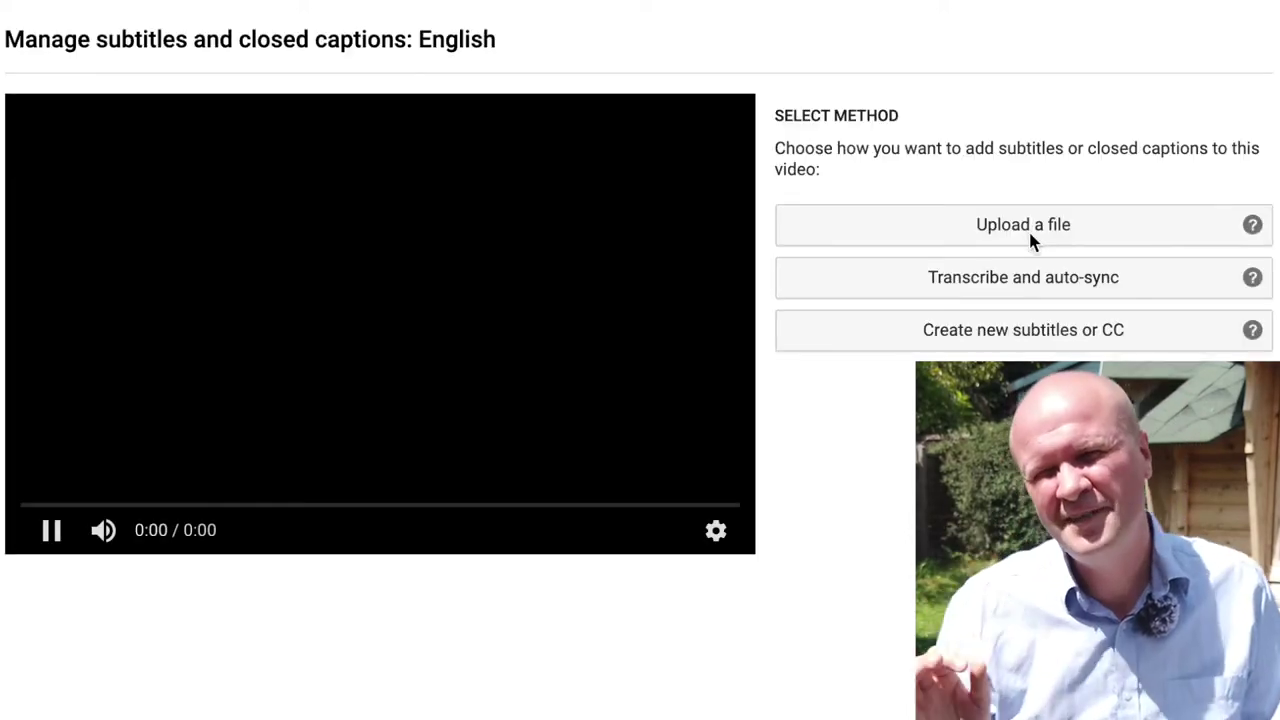